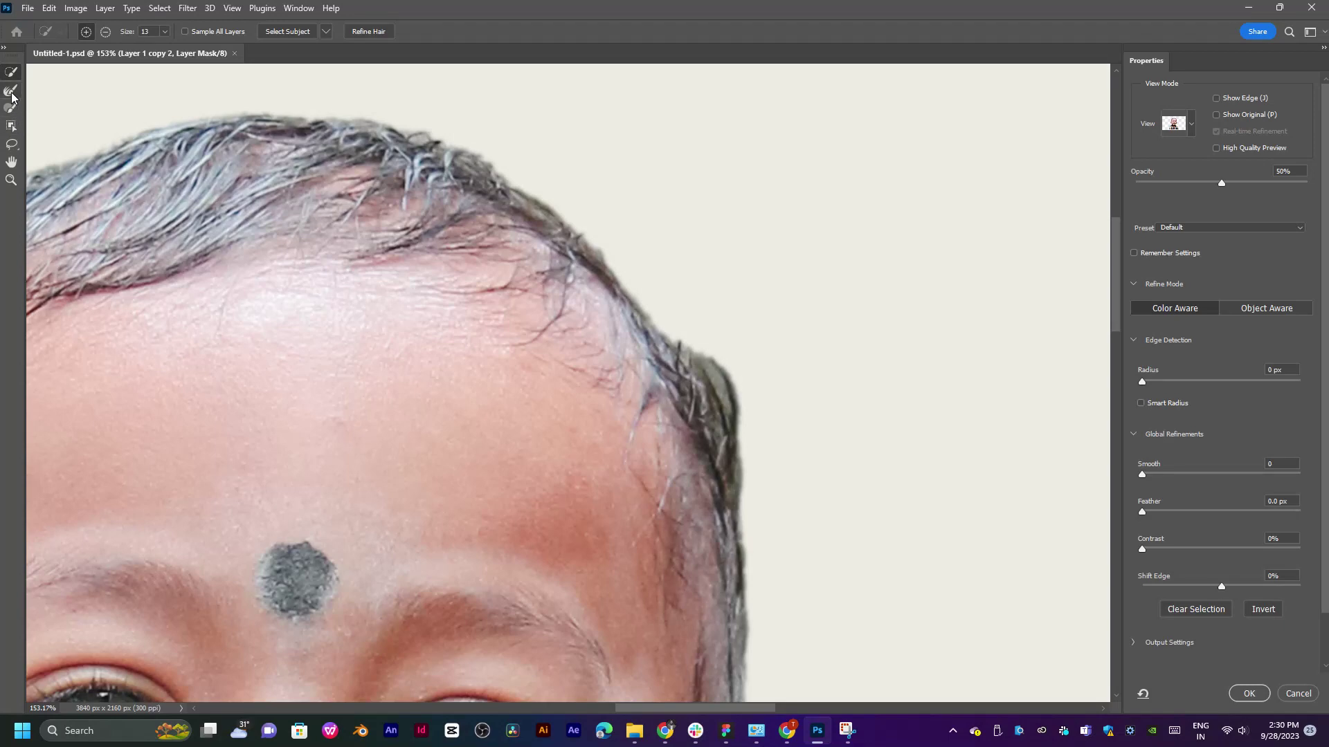
Refine the hair fringe and the hair edge beside the ear with the Refine Edge Brush.
{"action": "left_click", "coordinate": [11, 90]}
{"action": "scroll", "coordinate": [724, 408], "scroll_direction": "up", "scroll_amount": 3}
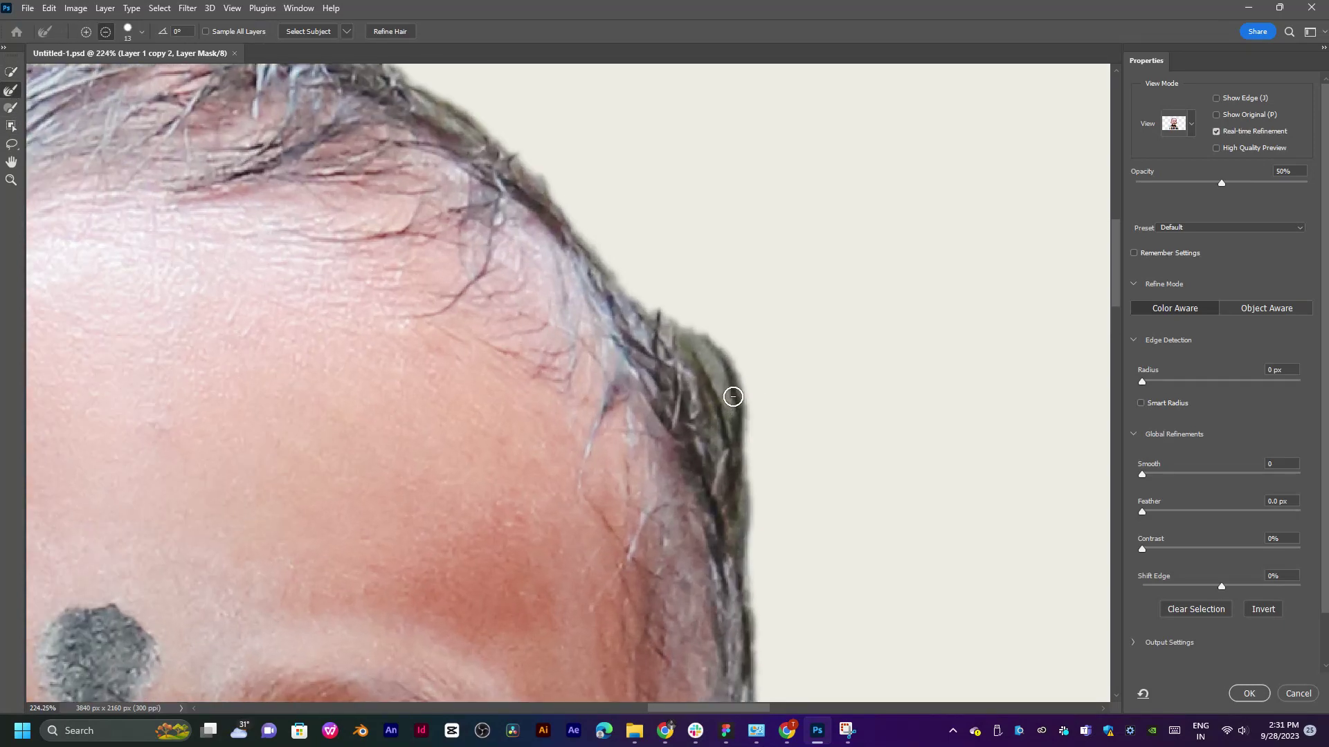
{"action": "left_click_drag", "start_coordinate": [738, 409], "coordinate": [694, 354]}
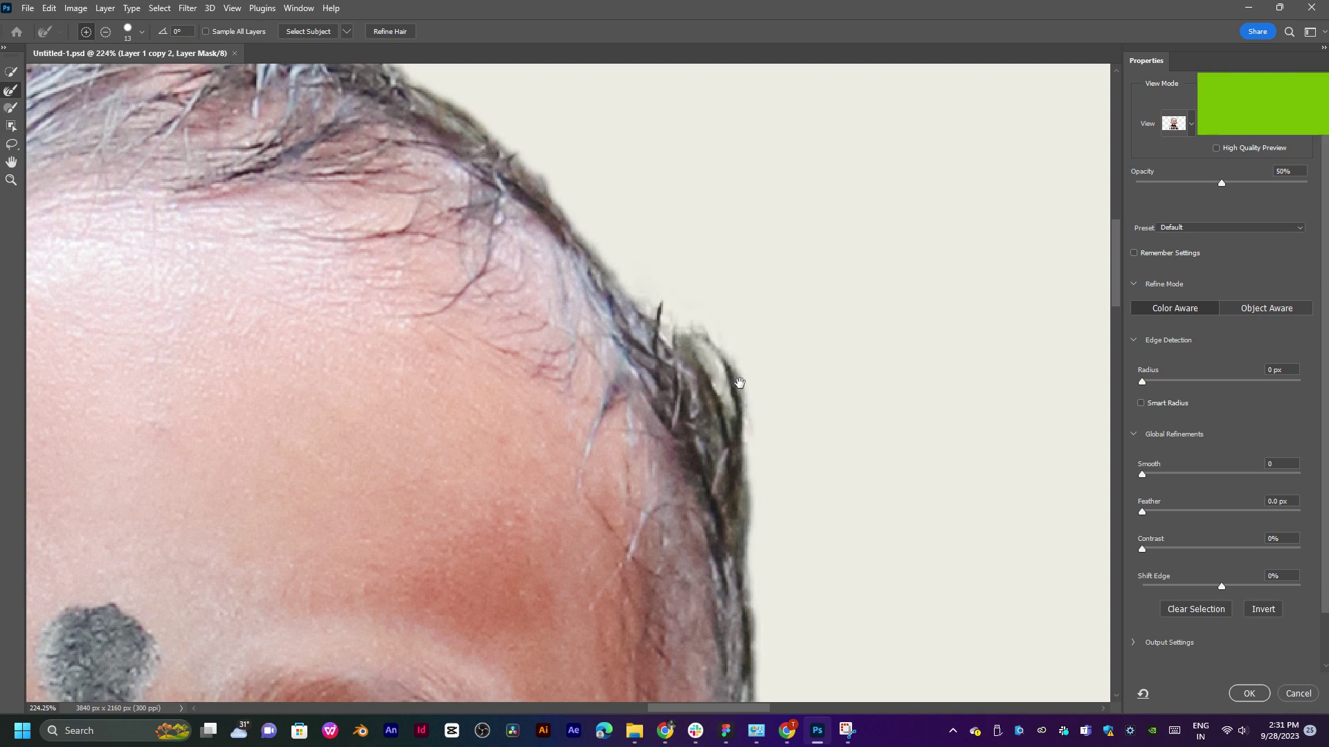
{"action": "left_click_drag", "start_coordinate": [726, 407], "coordinate": [689, 291]}
{"action": "mouse_move", "coordinate": [693, 422]}
{"action": "left_mouse_down"}
{"action": "mouse_move", "coordinate": [675, 282]}
{"action": "mouse_move", "coordinate": [641, 190]}
{"action": "left_mouse_up"}
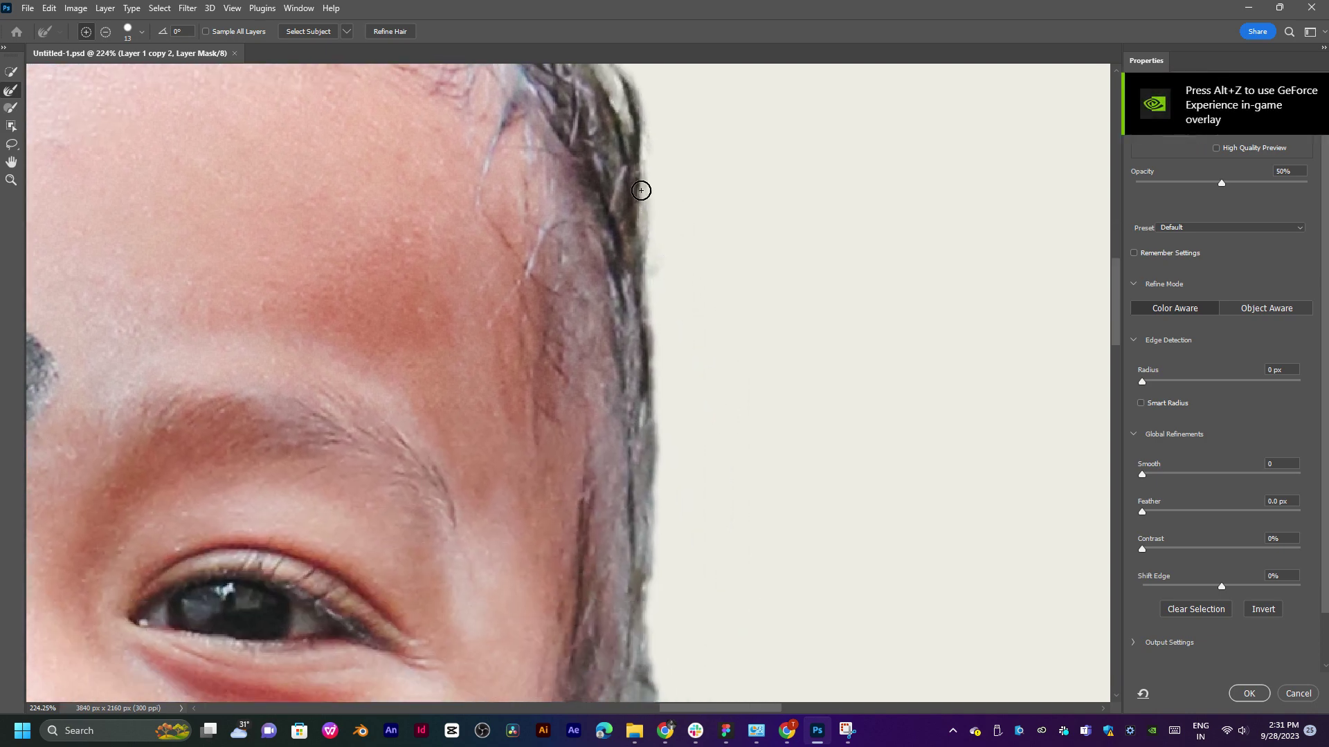
{"action": "left_click_drag", "start_coordinate": [683, 430], "coordinate": [687, 308]}
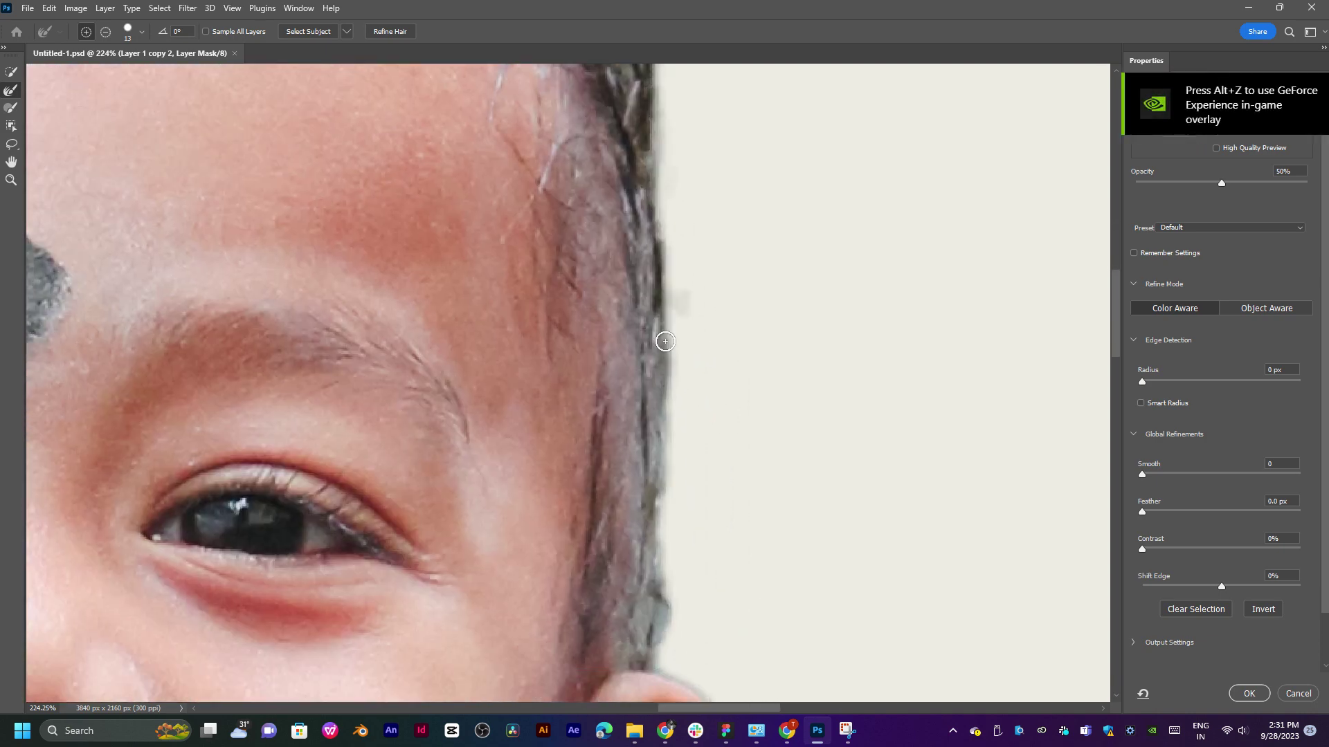
{"action": "left_click_drag", "start_coordinate": [685, 433], "coordinate": [712, 362]}
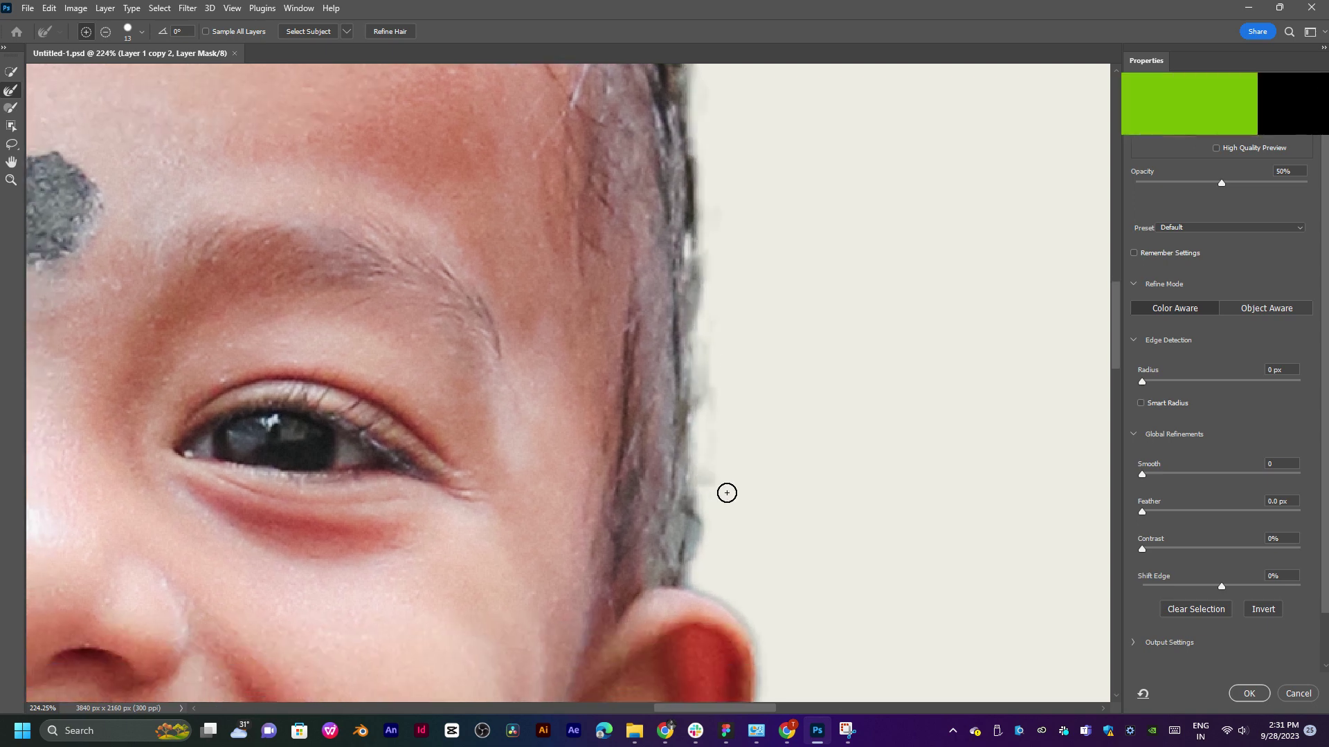
{"action": "left_click_drag", "start_coordinate": [694, 554], "coordinate": [724, 449]}
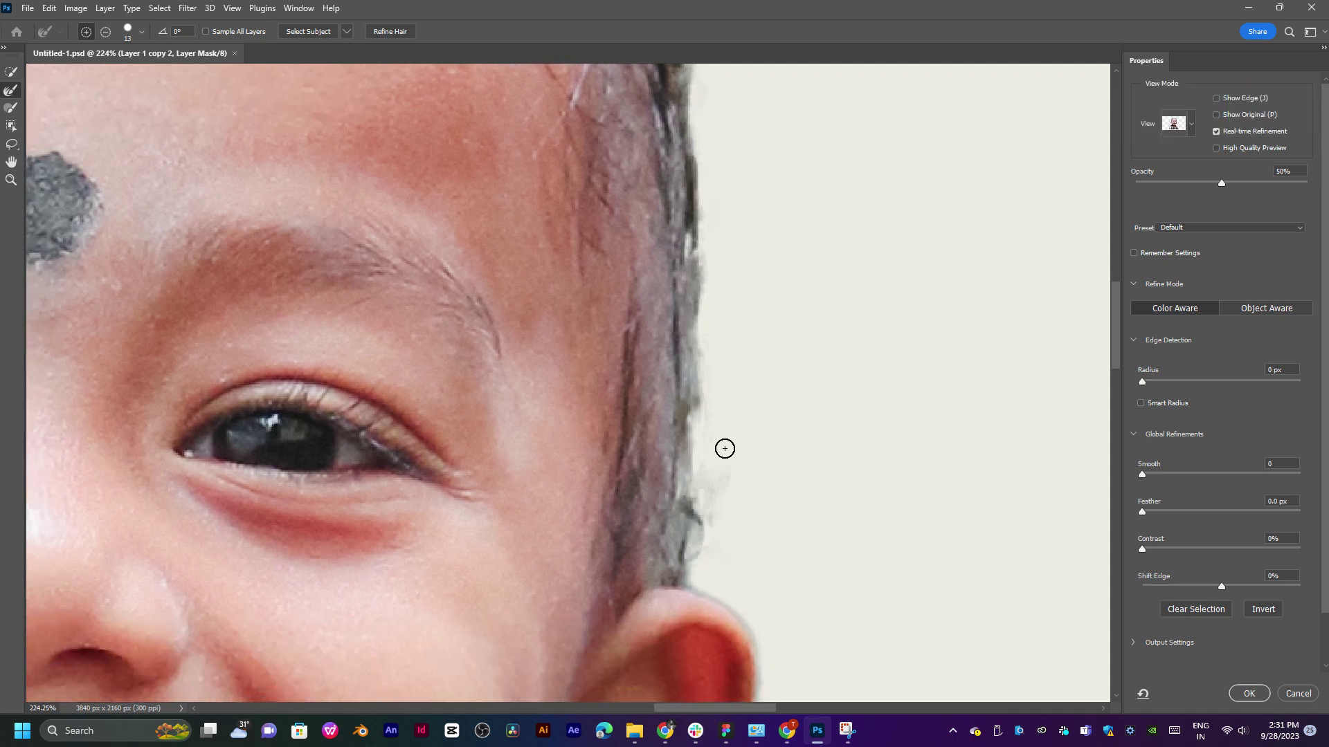
{"action": "scroll", "coordinate": [721, 449], "scroll_direction": "down", "scroll_amount": 2}
{"action": "scroll", "coordinate": [721, 450], "scroll_direction": "down", "scroll_amount": 1}
{"action": "scroll", "coordinate": [709, 498], "scroll_direction": "down", "scroll_amount": 1}
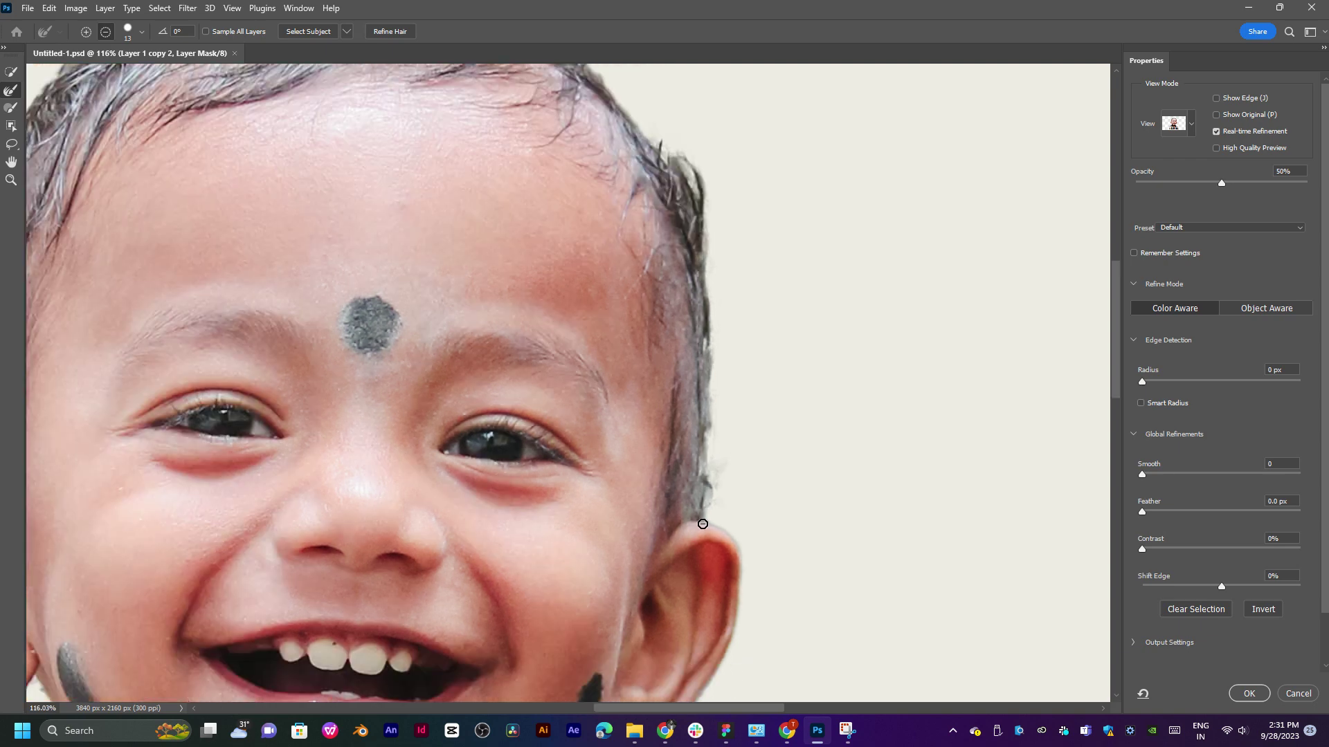
{"action": "scroll", "coordinate": [720, 472], "scroll_direction": "up", "scroll_amount": 3}
{"action": "scroll", "coordinate": [706, 443], "scroll_direction": "up", "scroll_amount": 1}
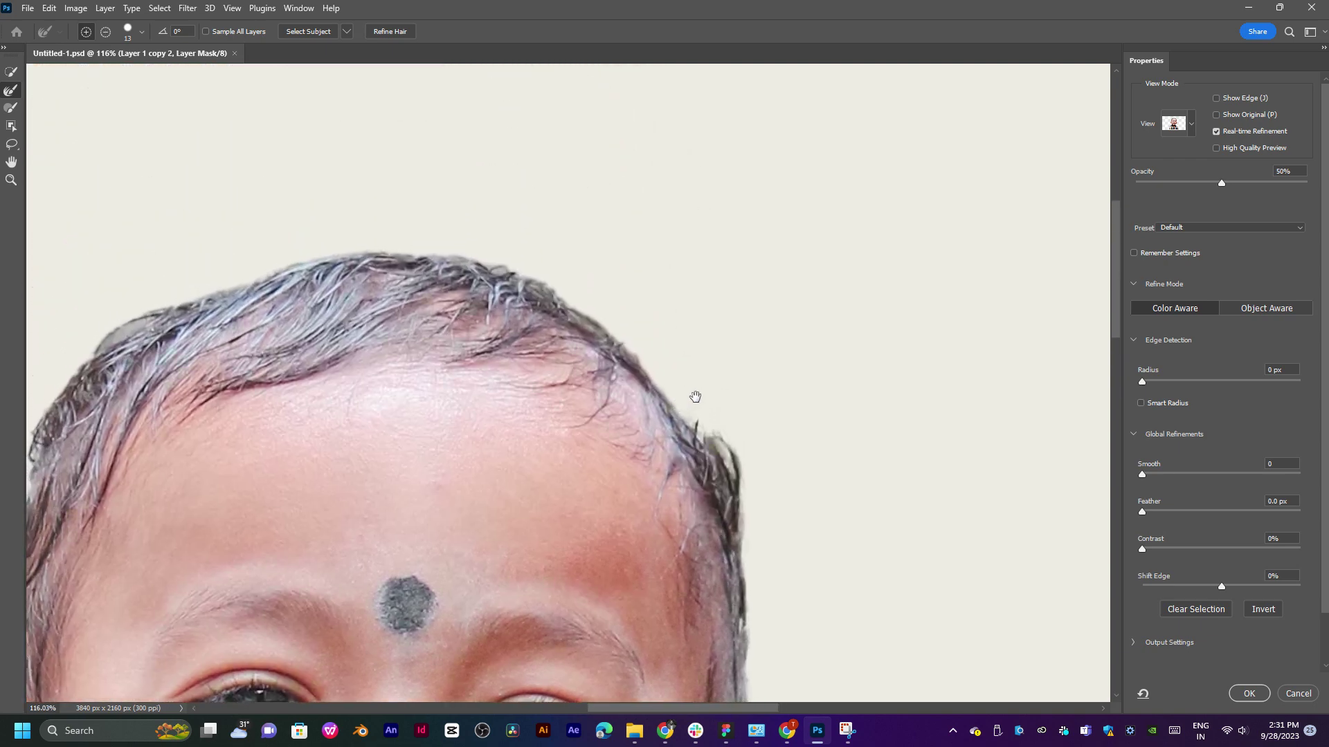
With a larger brush, refine the hairline across the top and down the left side to the ear.
{"action": "left_click_drag", "start_coordinate": [703, 425], "coordinate": [606, 306]}
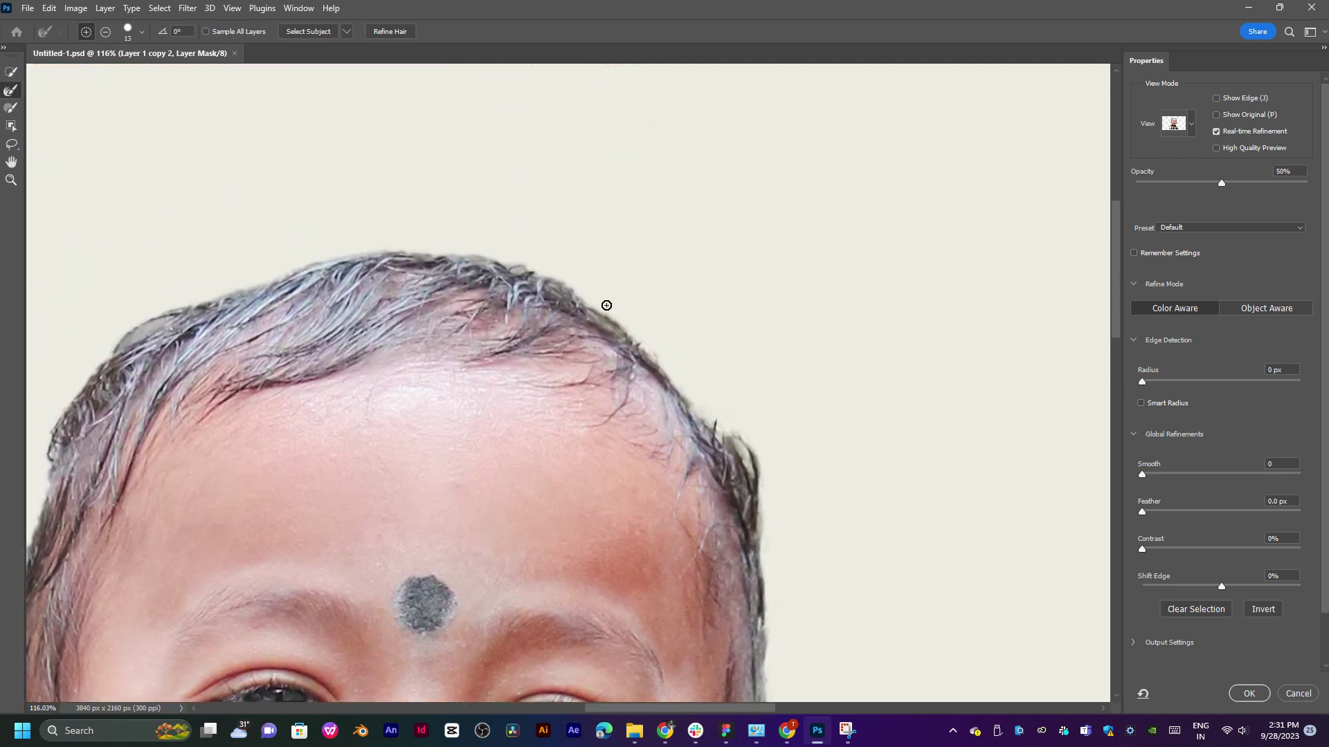
{"action": "key", "text": "bracketright"}
{"action": "key", "text": "bracketright"}
{"action": "key", "text": "bracketright"}
{"action": "mouse_move", "coordinate": [638, 329]}
{"action": "left_mouse_down"}
{"action": "mouse_move", "coordinate": [519, 298]}
{"action": "mouse_move", "coordinate": [659, 327]}
{"action": "left_mouse_up"}
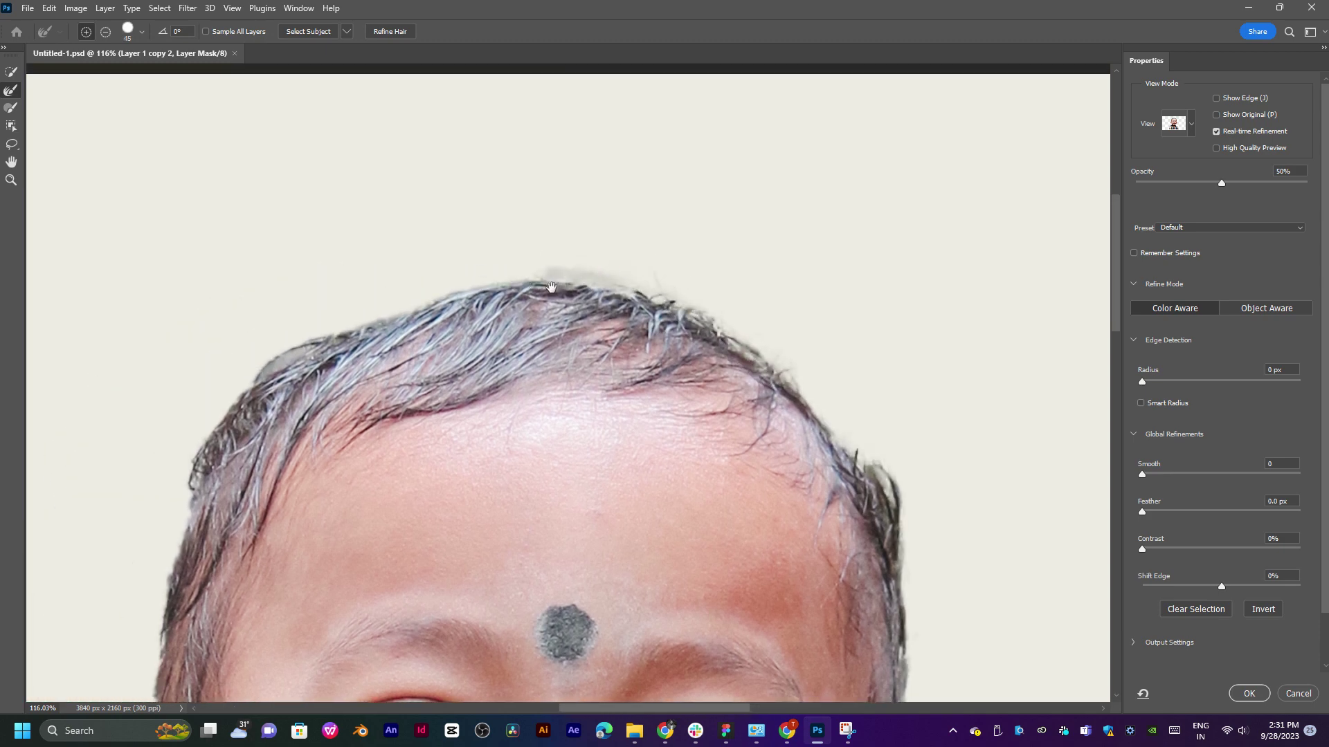
{"action": "left_click_drag", "start_coordinate": [643, 271], "coordinate": [765, 252]}
{"action": "mouse_move", "coordinate": [464, 323]}
{"action": "left_mouse_down"}
{"action": "mouse_move", "coordinate": [553, 256]}
{"action": "mouse_move", "coordinate": [742, 194]}
{"action": "mouse_move", "coordinate": [542, 244]}
{"action": "left_mouse_up"}
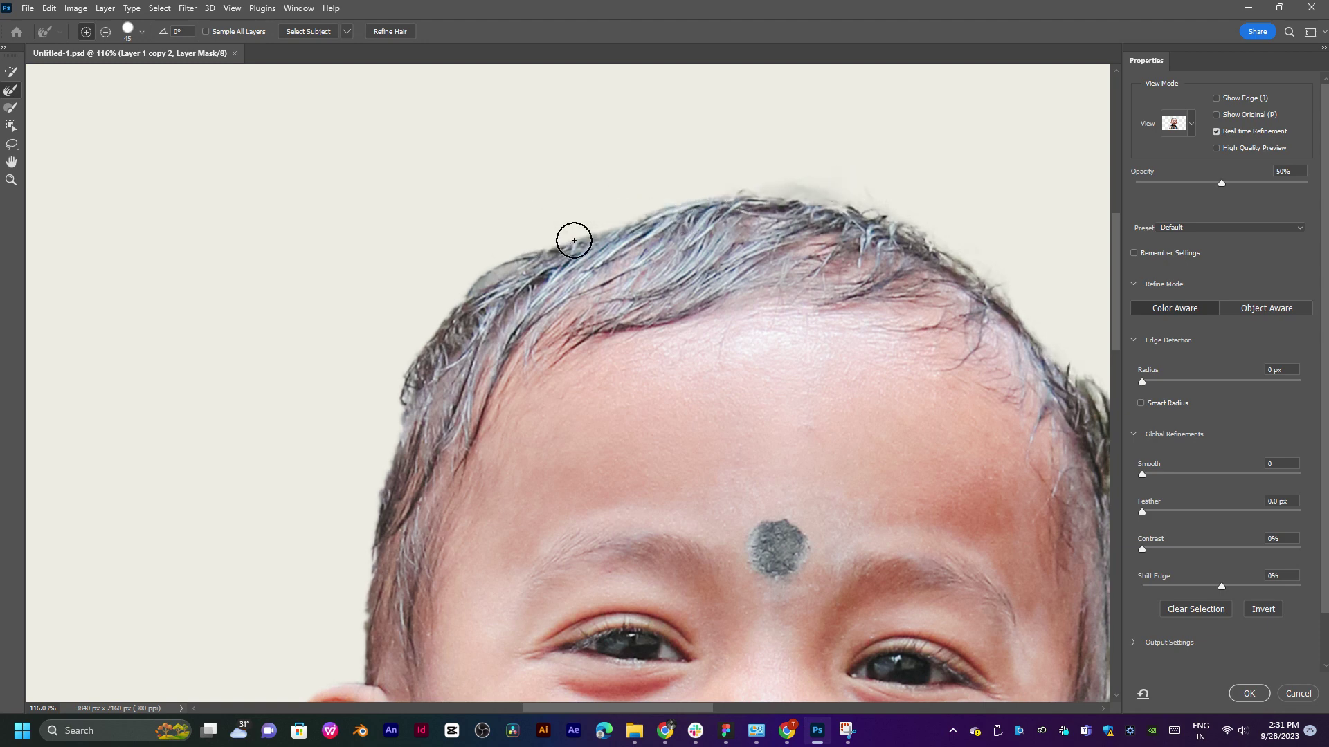
{"action": "mouse_move", "coordinate": [501, 296]}
{"action": "left_mouse_down"}
{"action": "mouse_move", "coordinate": [527, 238]}
{"action": "mouse_move", "coordinate": [586, 205]}
{"action": "mouse_move", "coordinate": [447, 332]}
{"action": "mouse_move", "coordinate": [508, 312]}
{"action": "mouse_move", "coordinate": [554, 183]}
{"action": "left_mouse_up"}
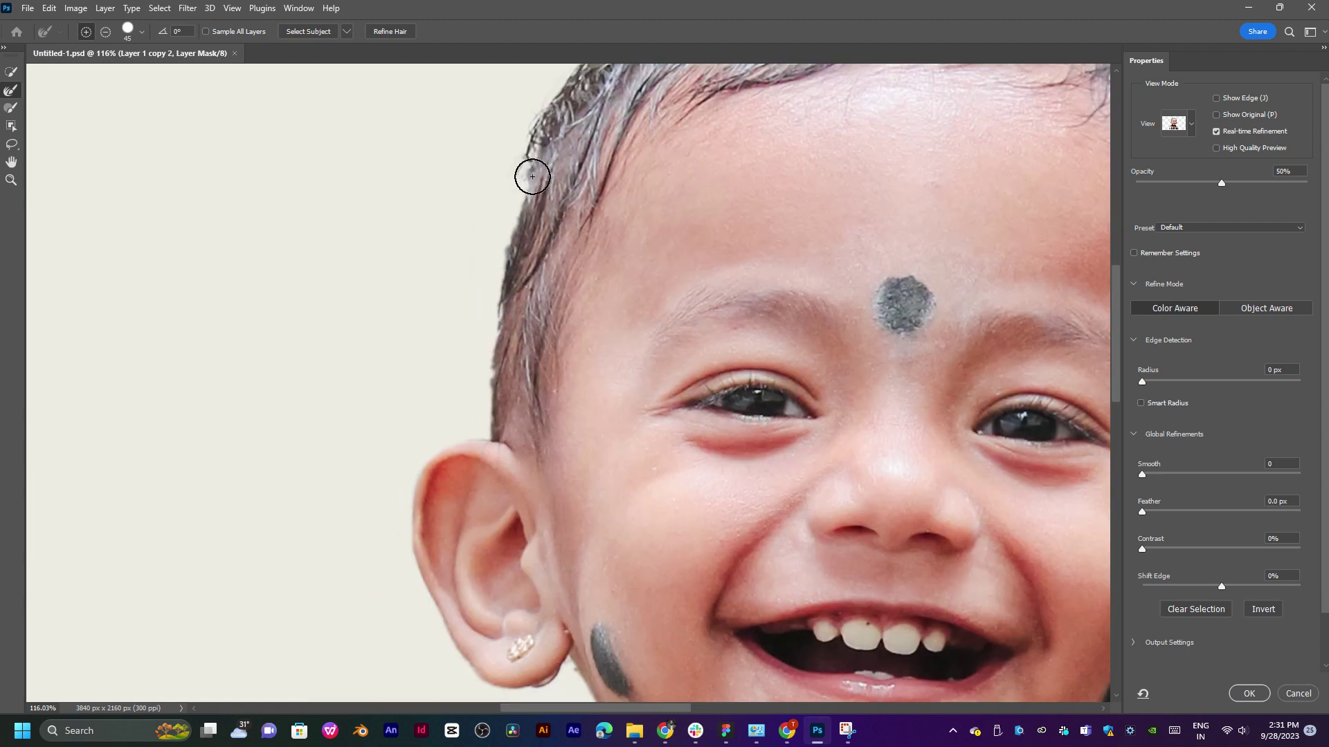
{"action": "mouse_move", "coordinate": [505, 249]}
{"action": "left_mouse_down"}
{"action": "mouse_move", "coordinate": [475, 326]}
{"action": "mouse_move", "coordinate": [525, 143]}
{"action": "mouse_move", "coordinate": [500, 251]}
{"action": "left_mouse_up"}
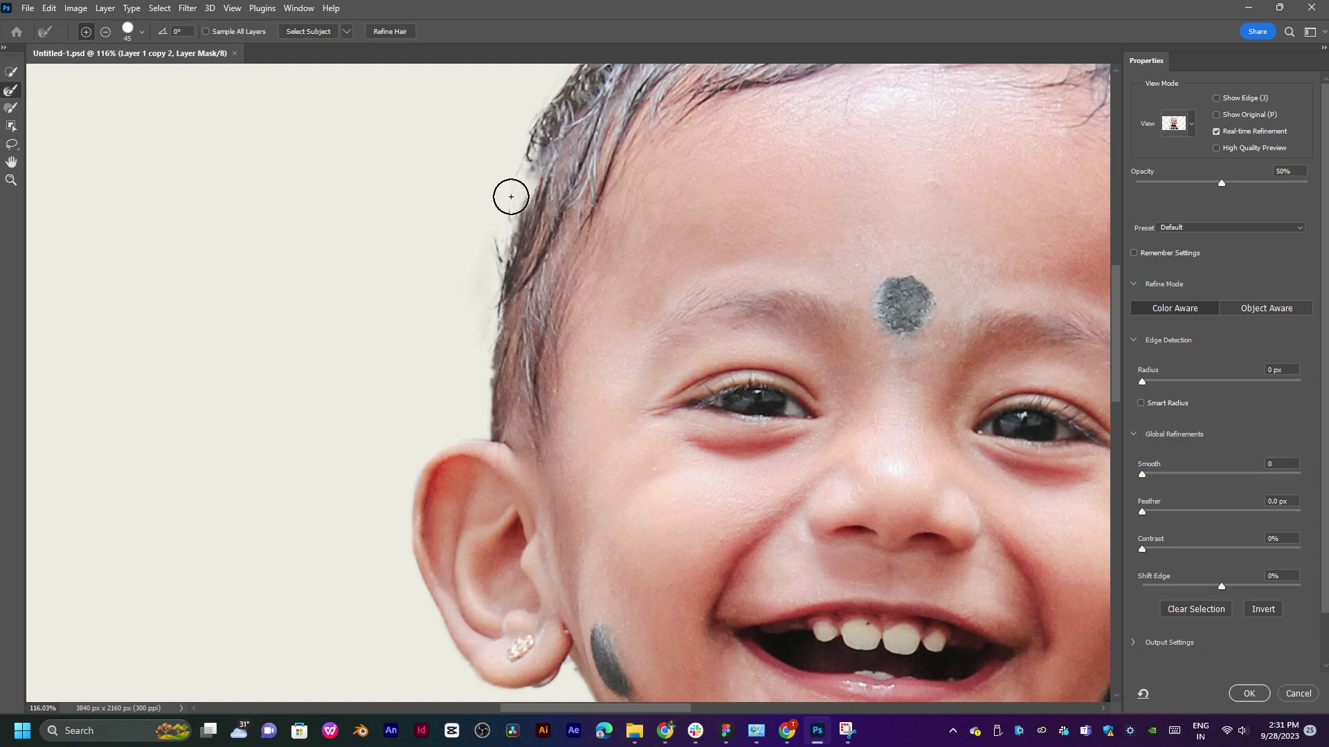
{"action": "mouse_move", "coordinate": [490, 353]}
{"action": "left_mouse_down"}
{"action": "mouse_move", "coordinate": [497, 342]}
{"action": "mouse_move", "coordinate": [329, 464]}
{"action": "left_mouse_up"}
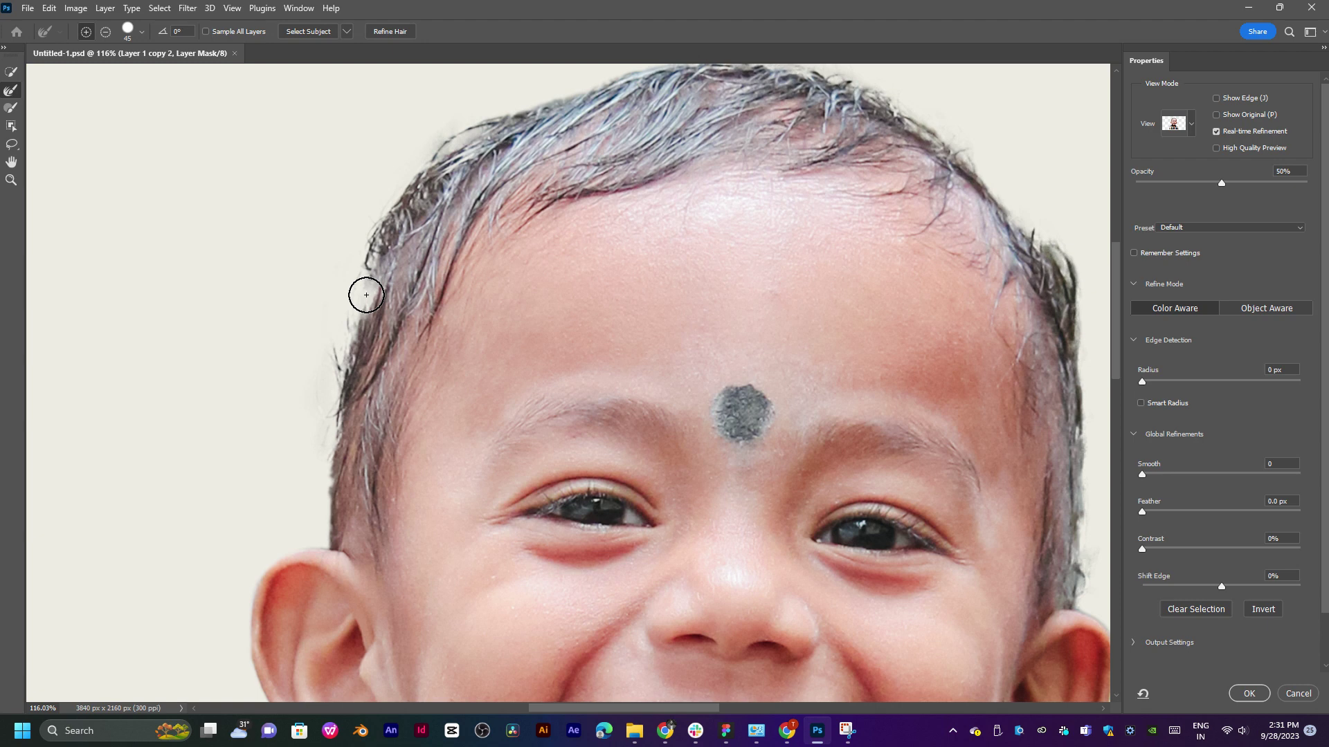
{"action": "mouse_move", "coordinate": [366, 295]}
{"action": "left_mouse_down"}
{"action": "mouse_move", "coordinate": [323, 534]}
{"action": "mouse_move", "coordinate": [317, 465]}
{"action": "mouse_move", "coordinate": [337, 364]}
{"action": "mouse_move", "coordinate": [351, 381]}
{"action": "left_mouse_up"}
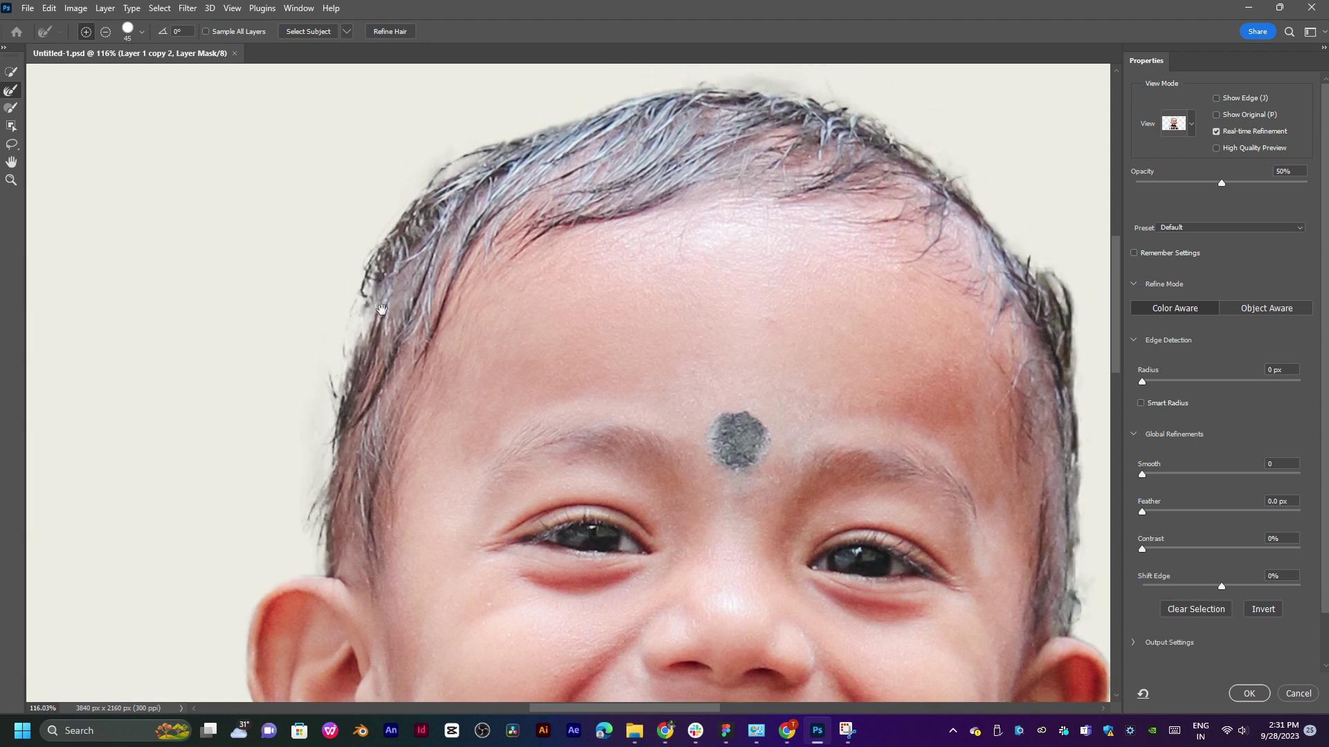
{"action": "left_click_drag", "start_coordinate": [382, 310], "coordinate": [394, 380]}
{"action": "left_click_drag", "start_coordinate": [223, 289], "coordinate": [252, 228]}
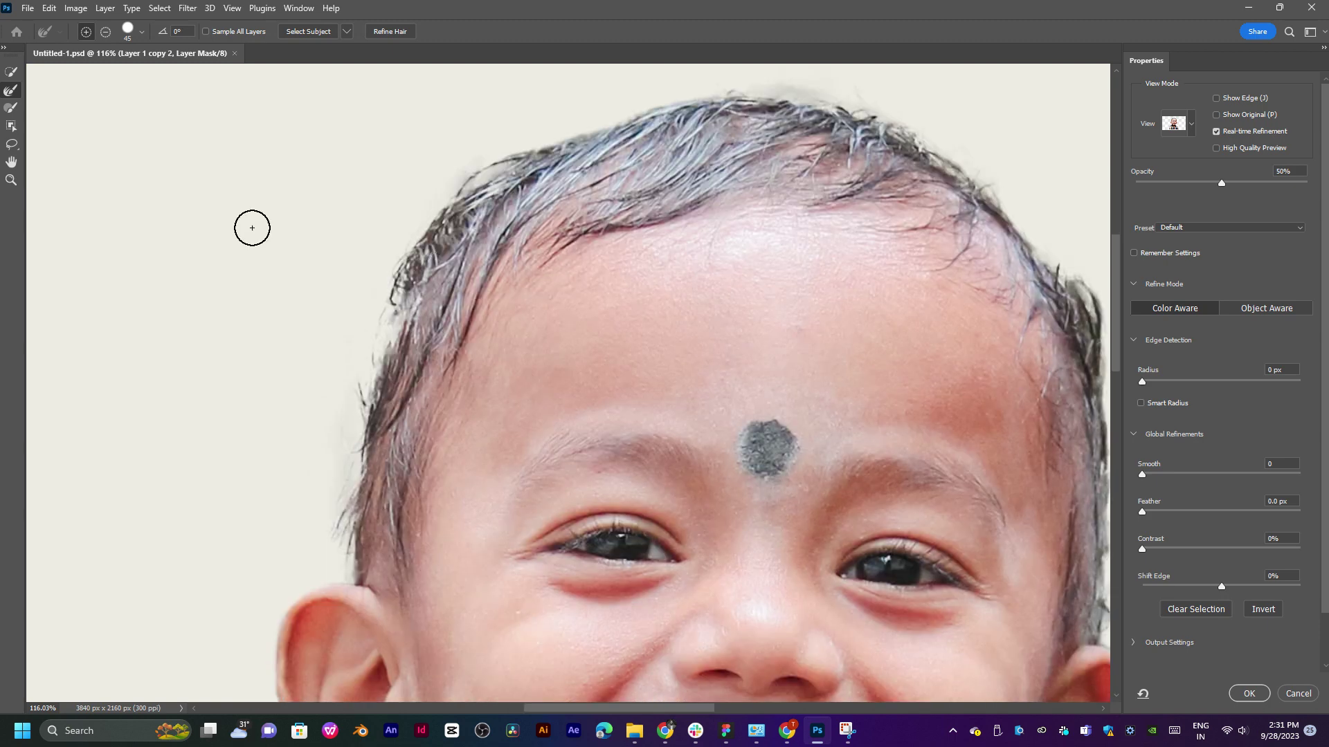
Touch up the left hairline on the mask with an enlarged Brush tool, checking the whole head.
{"action": "left_click", "coordinate": [11, 107]}
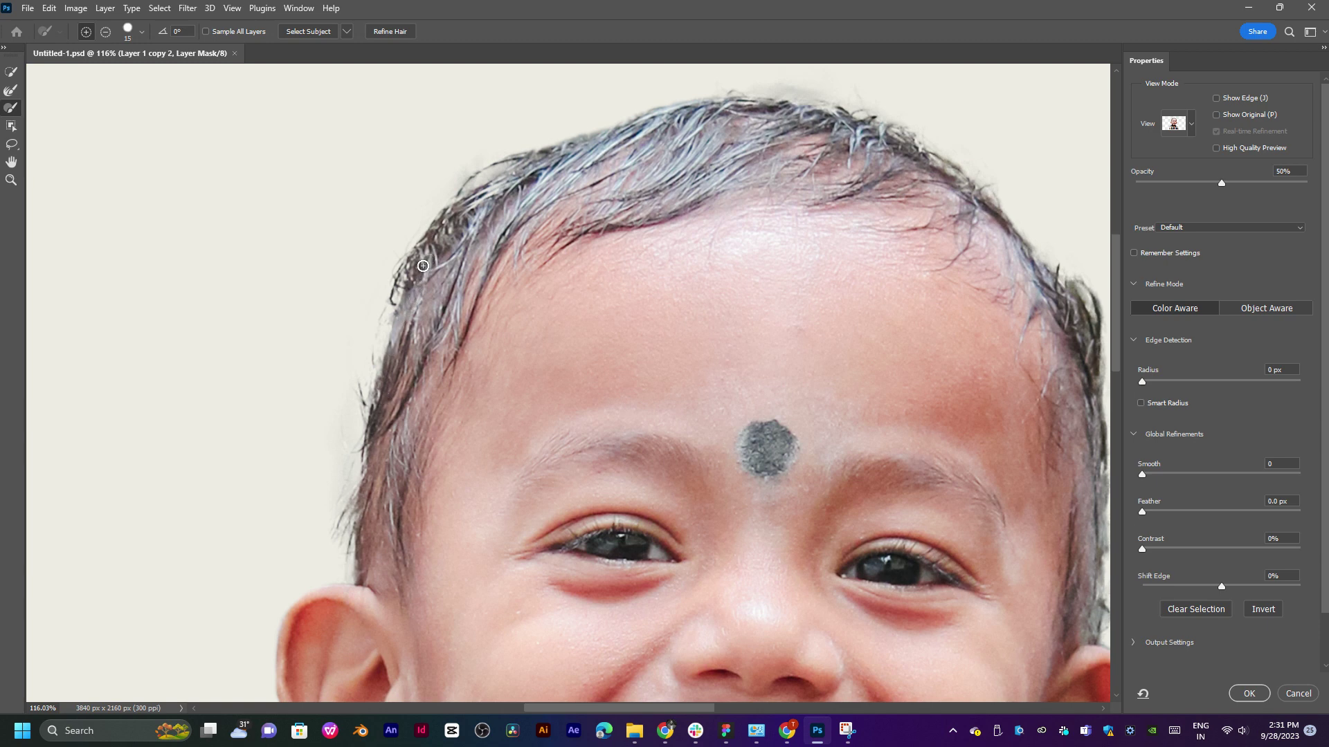
{"action": "key", "text": "bracketright"}
{"action": "key", "text": "bracketright"}
{"action": "key", "text": "bracketright"}
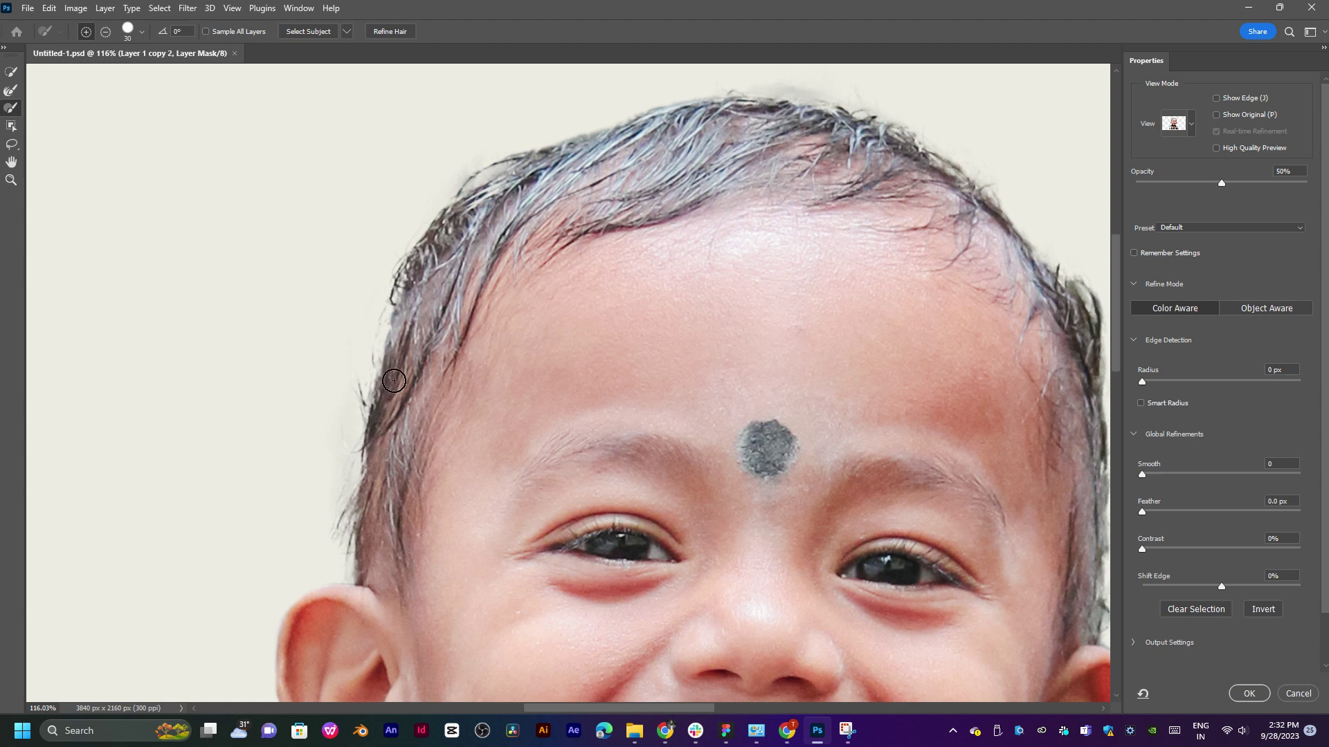
{"action": "left_click_drag", "start_coordinate": [588, 174], "coordinate": [451, 240]}
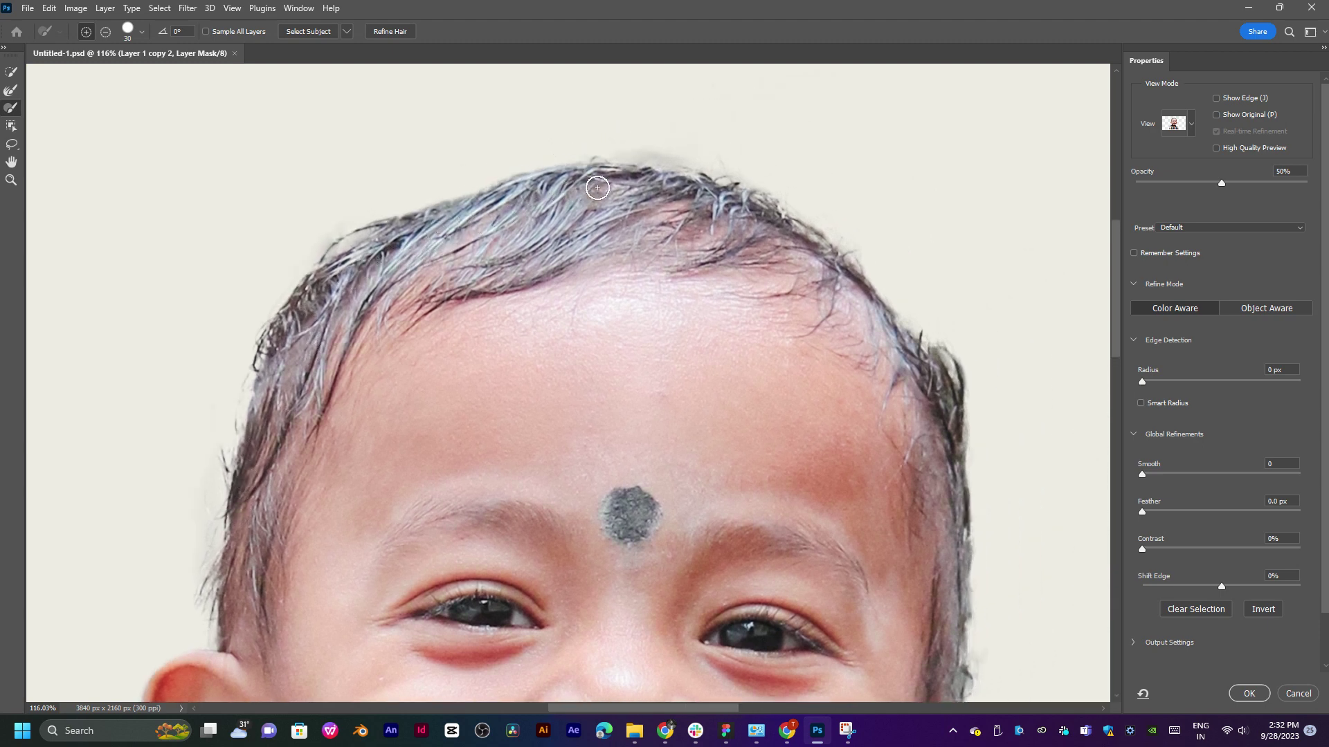
{"action": "left_click_drag", "start_coordinate": [871, 333], "coordinate": [730, 266]}
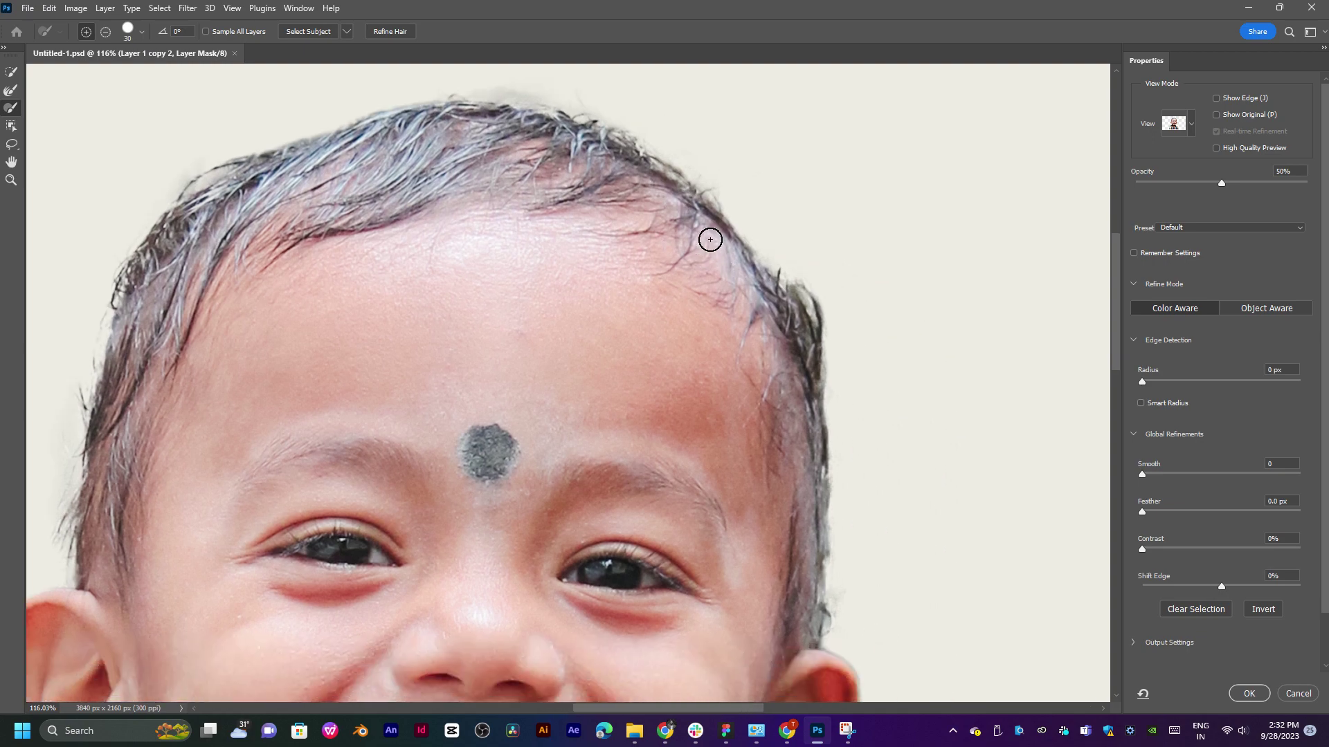
{"action": "left_click_drag", "start_coordinate": [802, 372], "coordinate": [786, 269]}
{"action": "left_click_drag", "start_coordinate": [780, 408], "coordinate": [803, 289]}
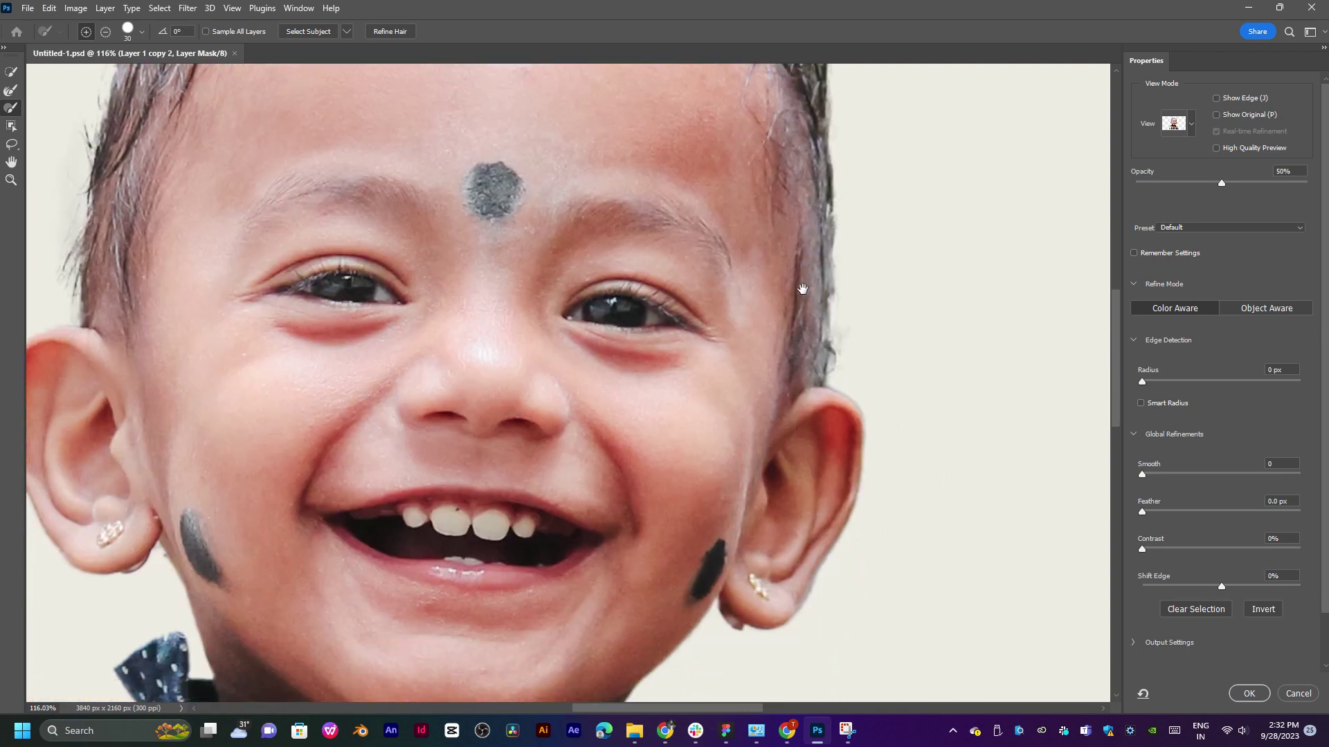
{"action": "left_click_drag", "start_coordinate": [763, 389], "coordinate": [824, 261]}
{"action": "left_click_drag", "start_coordinate": [588, 276], "coordinate": [575, 395]}
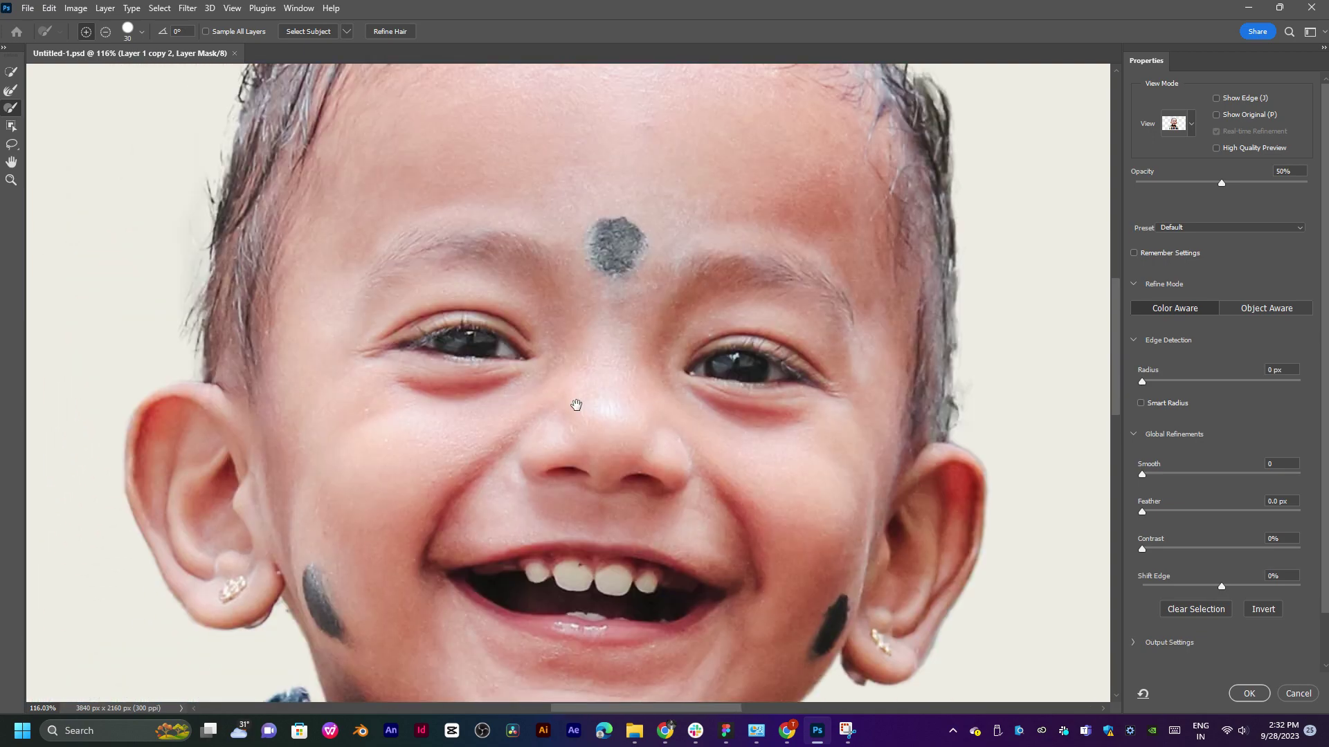
{"action": "left_click_drag", "start_coordinate": [483, 264], "coordinate": [453, 406]}
{"action": "left_click_drag", "start_coordinate": [398, 317], "coordinate": [400, 383]}
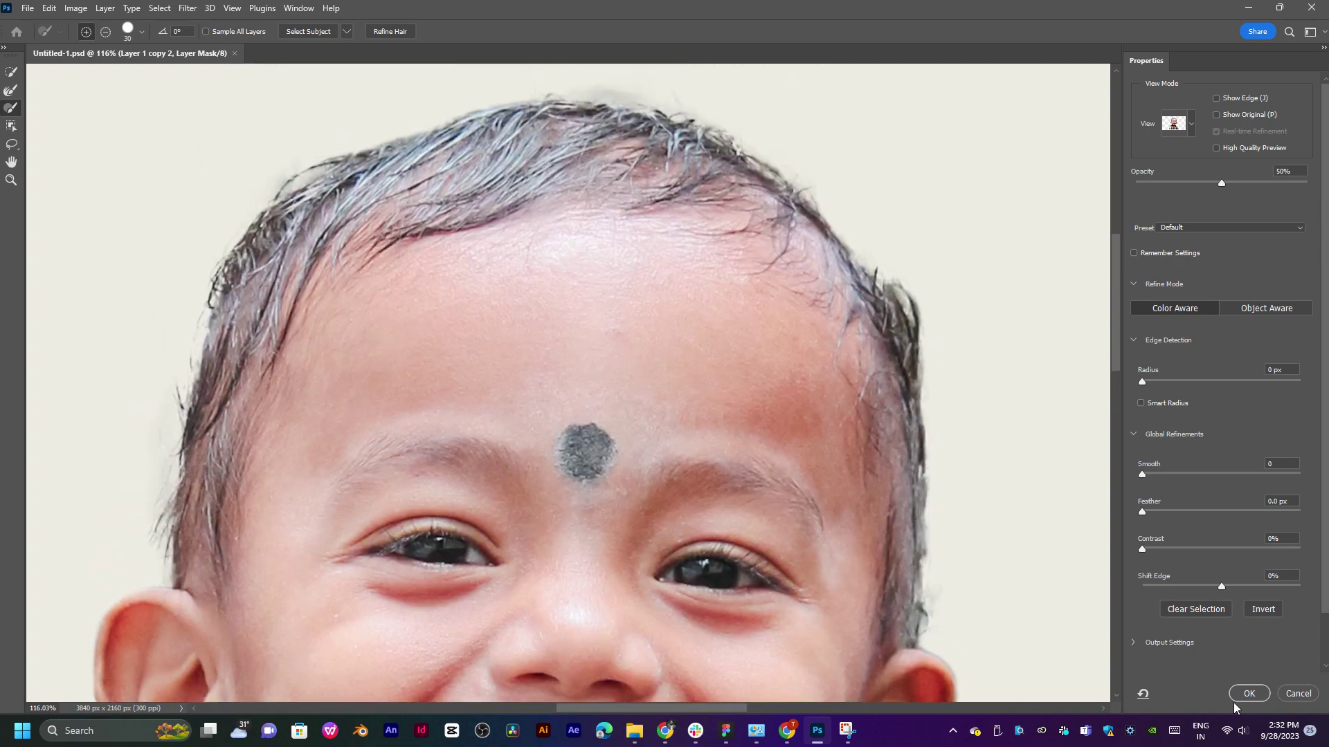
Apply the refined hair mask and view the whole head and shoulders.
{"action": "left_click", "coordinate": [1253, 695]}
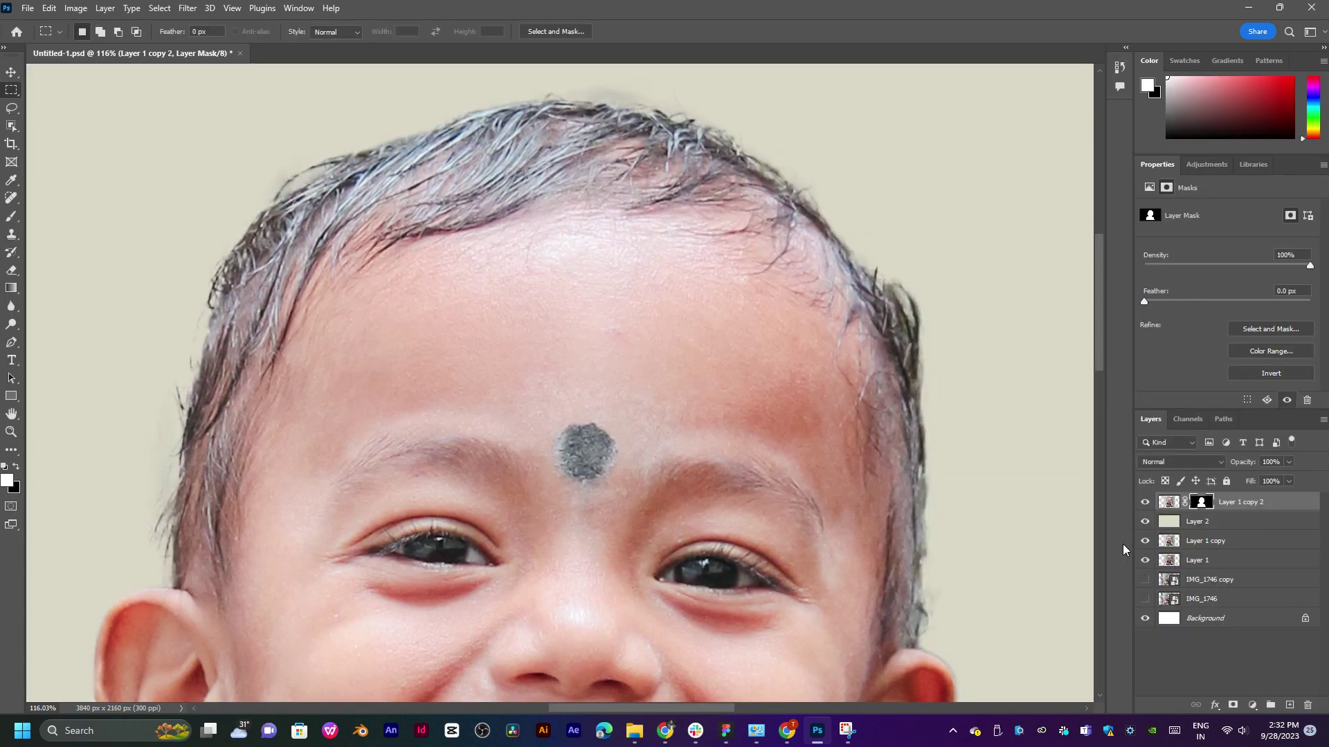
{"action": "scroll", "coordinate": [725, 499], "scroll_direction": "down", "scroll_amount": 3}
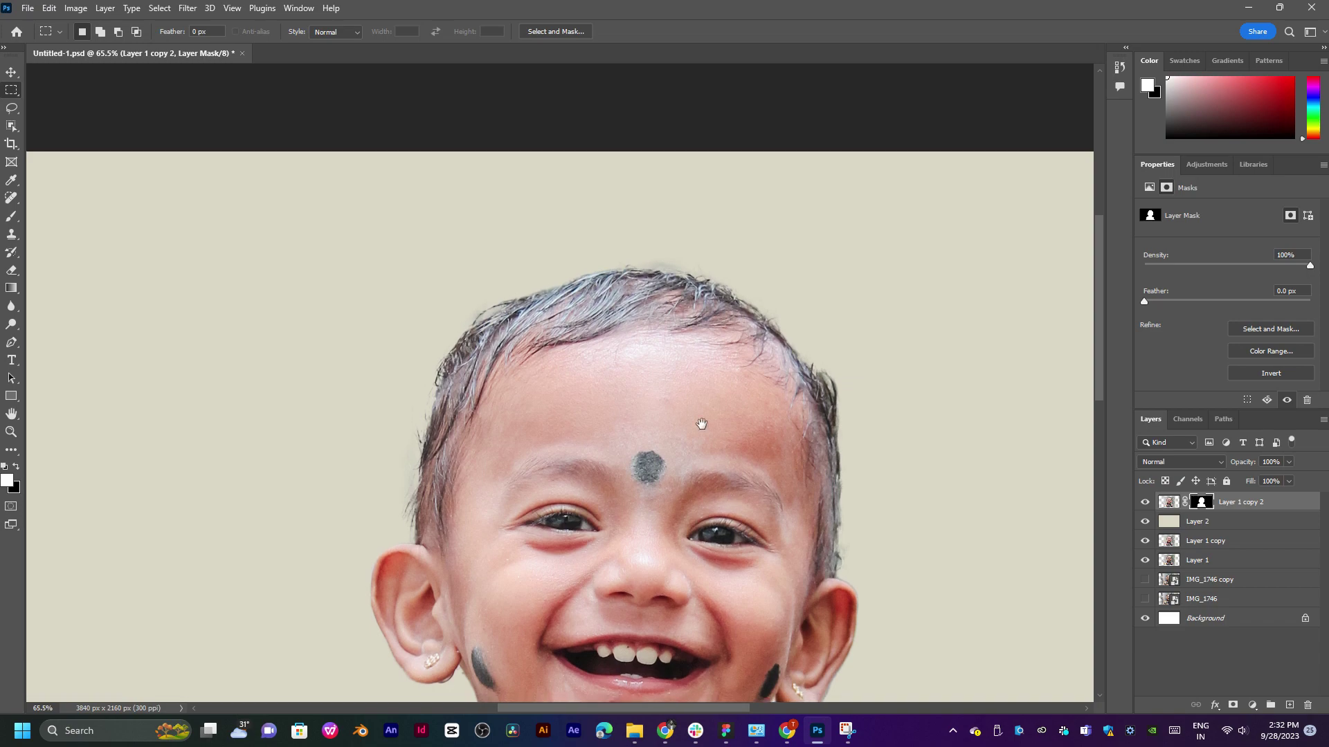
{"action": "left_click_drag", "start_coordinate": [699, 424], "coordinate": [695, 362]}
{"action": "scroll", "coordinate": [614, 427], "scroll_direction": "down", "scroll_amount": 5}
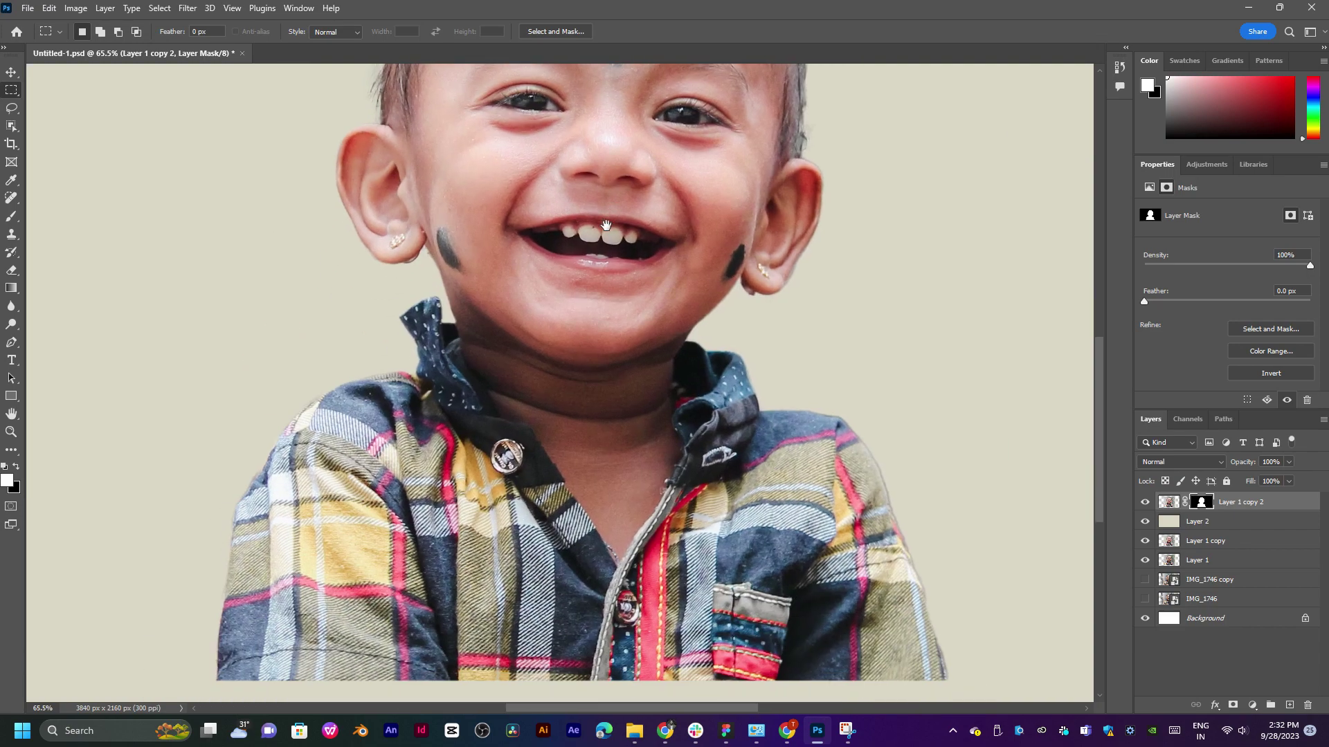
{"action": "scroll", "coordinate": [613, 408], "scroll_direction": "down", "scroll_amount": 2}
{"action": "scroll", "coordinate": [623, 415], "scroll_direction": "up", "scroll_amount": 4}
{"action": "left_click_drag", "start_coordinate": [640, 435], "coordinate": [598, 498]}
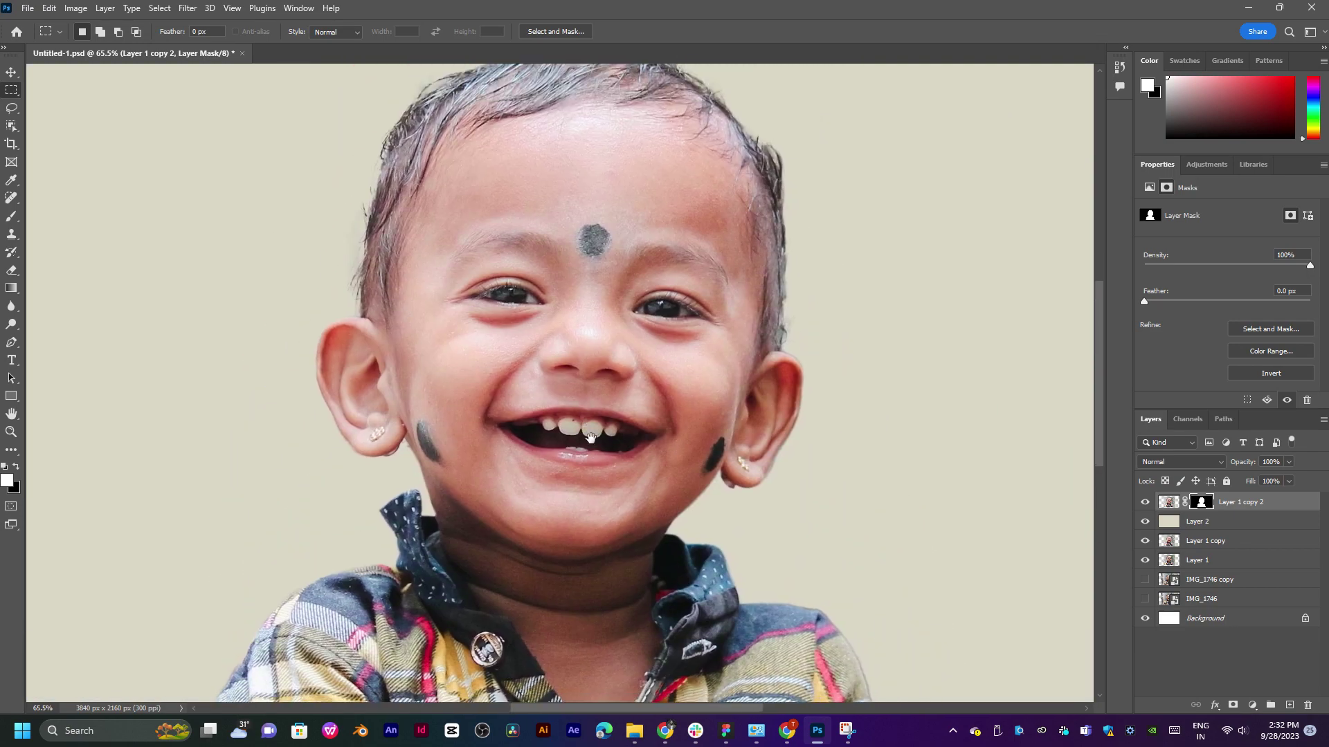
Duplicate the masked layer as Layer 1 copy 3 and hide Layer 1 copy 2.
{"action": "left_click", "coordinate": [1243, 504]}
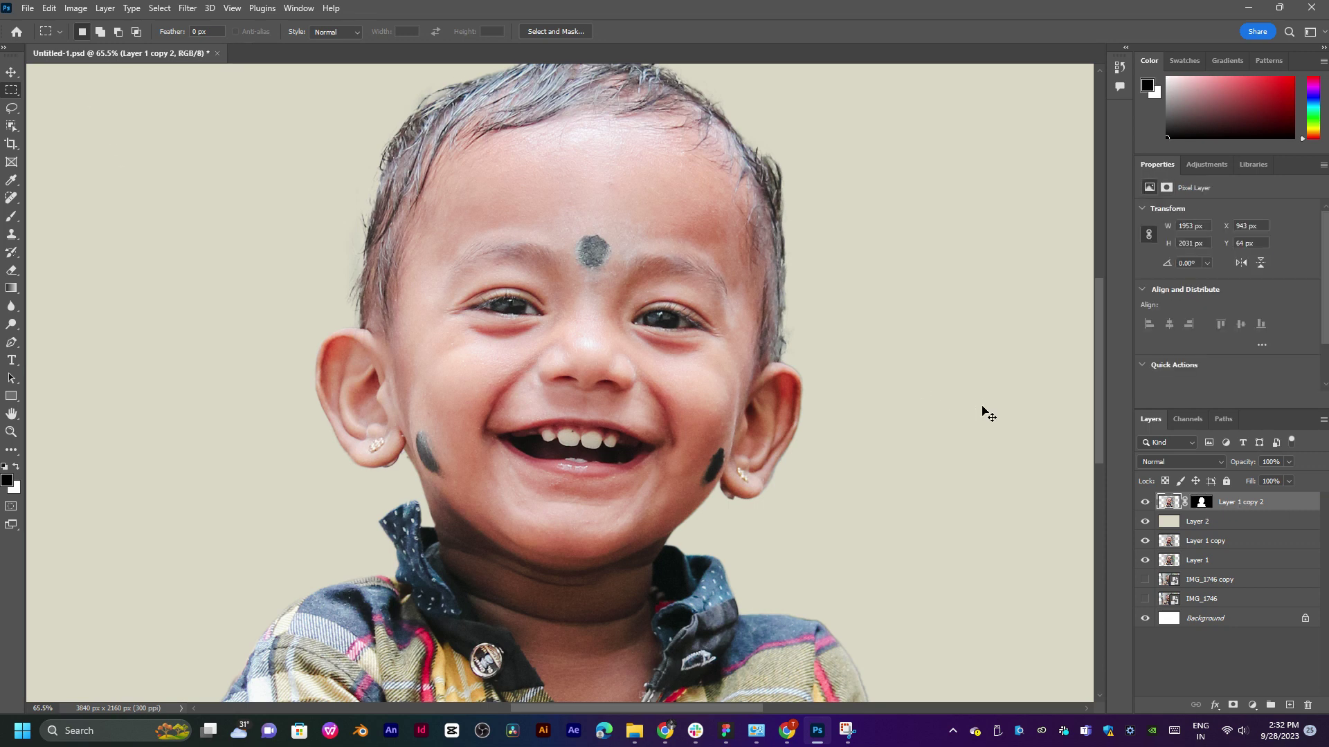
{"action": "key", "text": "ctrl+j"}
{"action": "left_click", "coordinate": [1145, 521]}
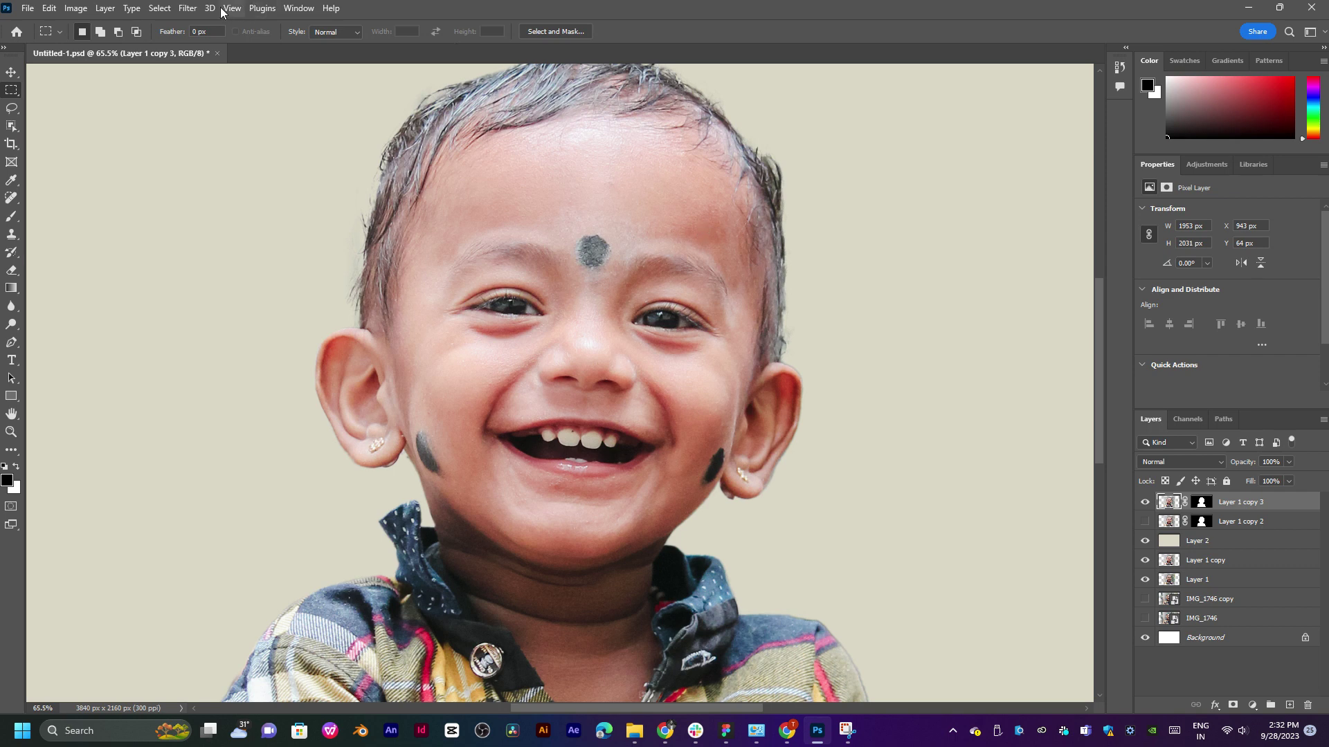
Preview the Oil Paint filter on the portrait with Shine lowered to 0.3.
{"action": "left_click", "coordinate": [188, 8]}
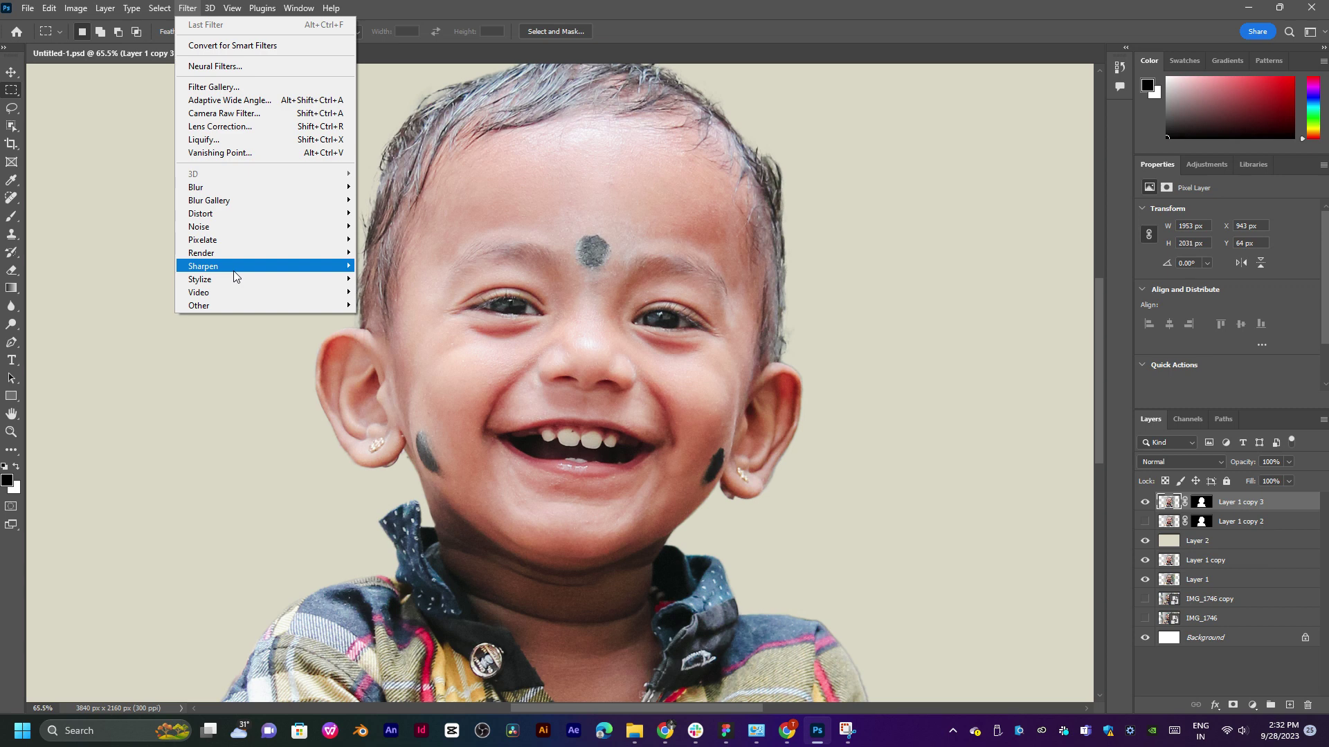
{"action": "mouse_move", "coordinate": [264, 279]}
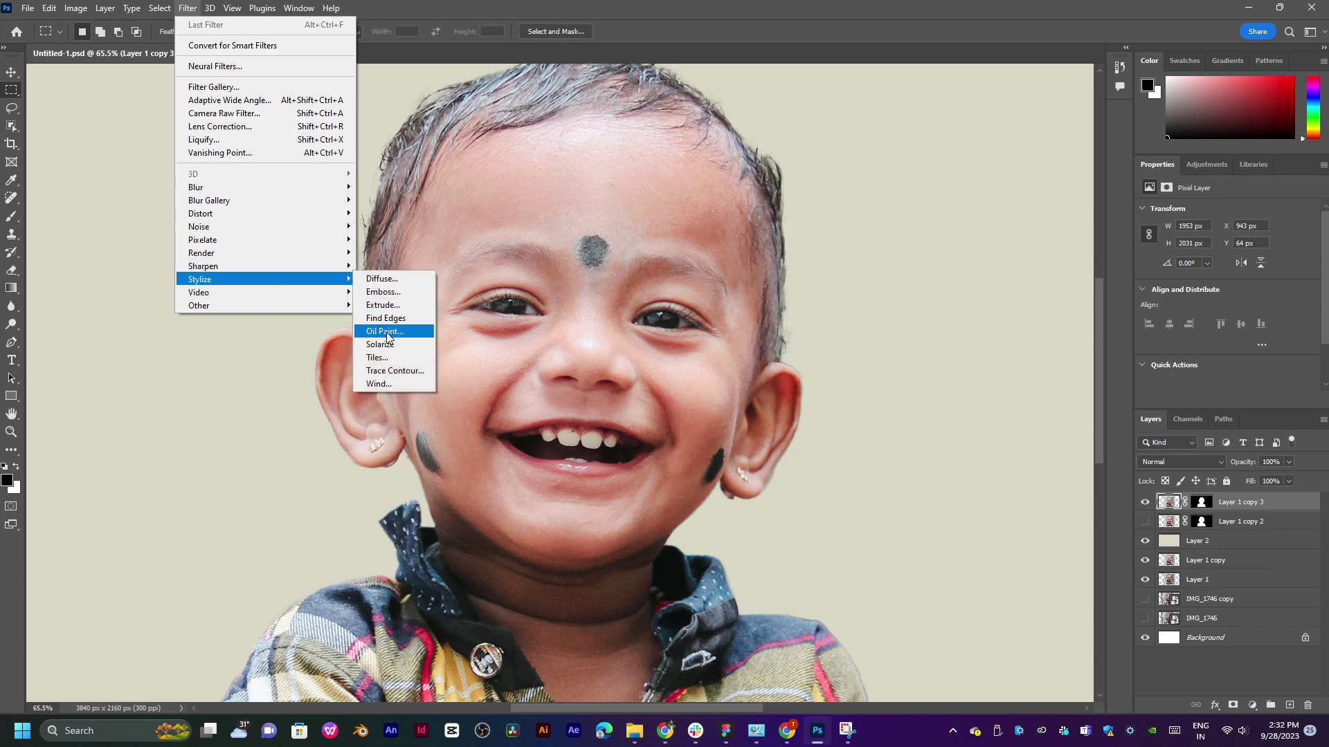
{"action": "left_click", "coordinate": [385, 333]}
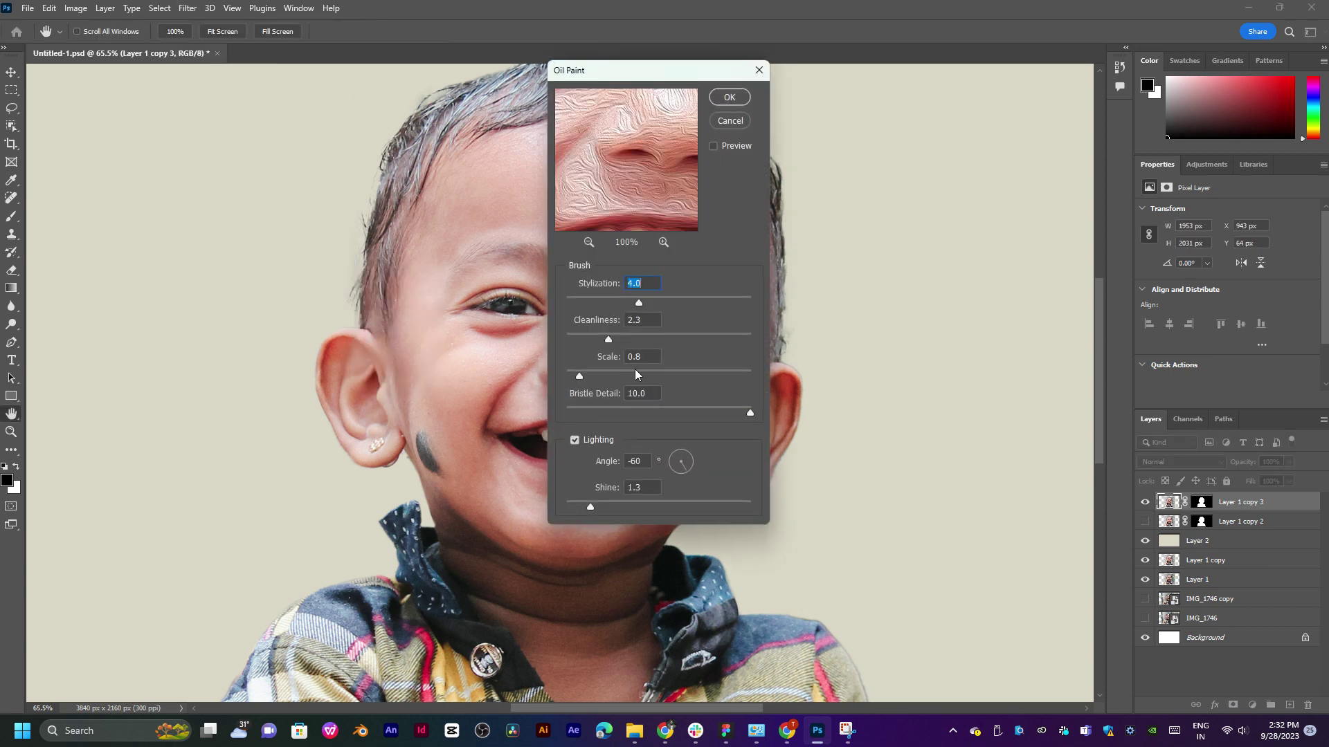
{"action": "left_click_drag", "start_coordinate": [677, 82], "coordinate": [888, 110]}
{"action": "left_click", "coordinate": [925, 175]}
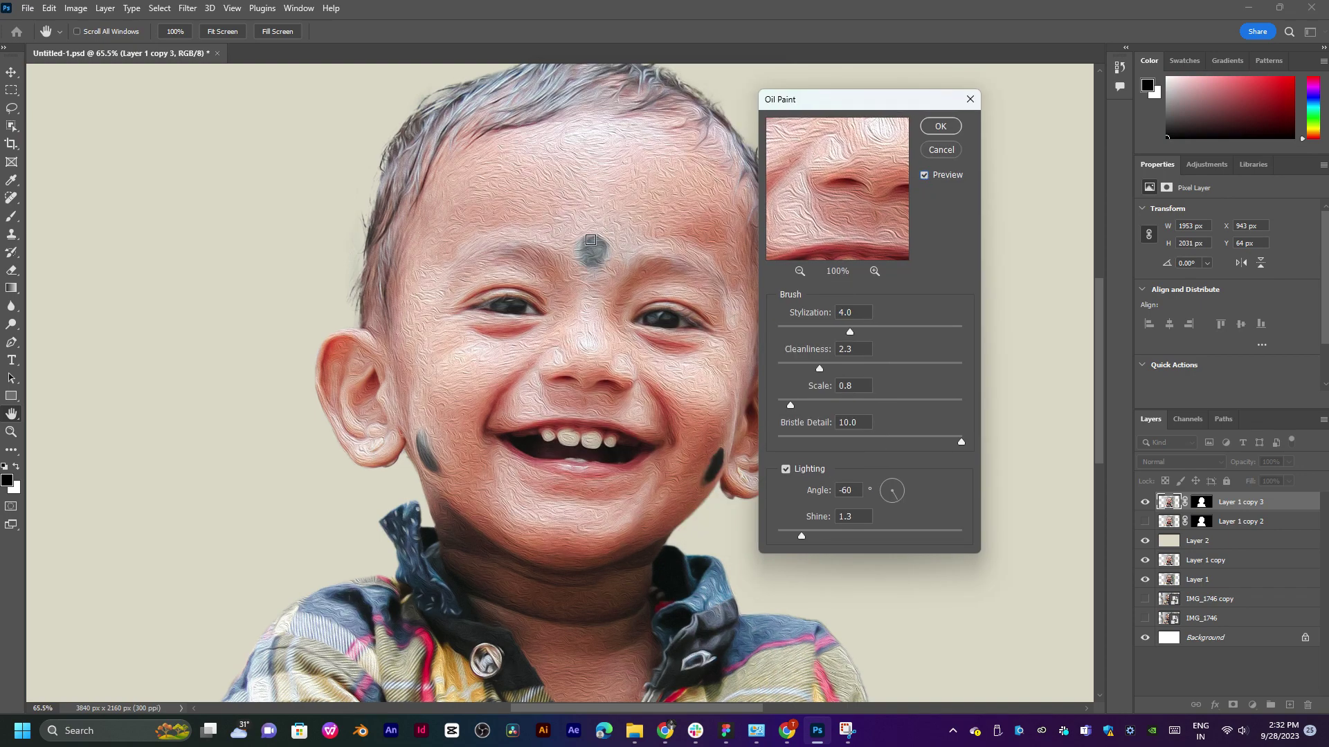
{"action": "scroll", "coordinate": [590, 239], "scroll_direction": "up", "scroll_amount": 1}
{"action": "scroll", "coordinate": [621, 258], "scroll_direction": "up", "scroll_amount": 1}
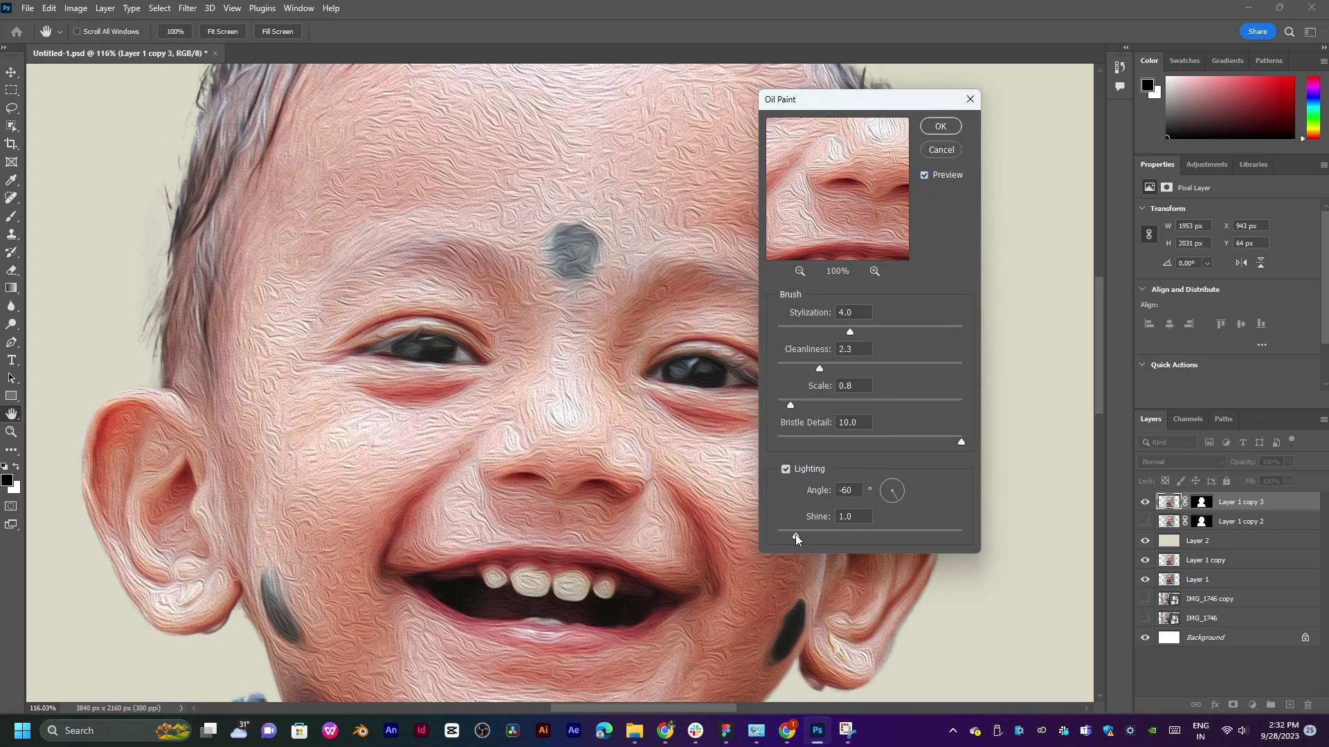
{"action": "left_click_drag", "start_coordinate": [787, 534], "coordinate": [785, 537]}
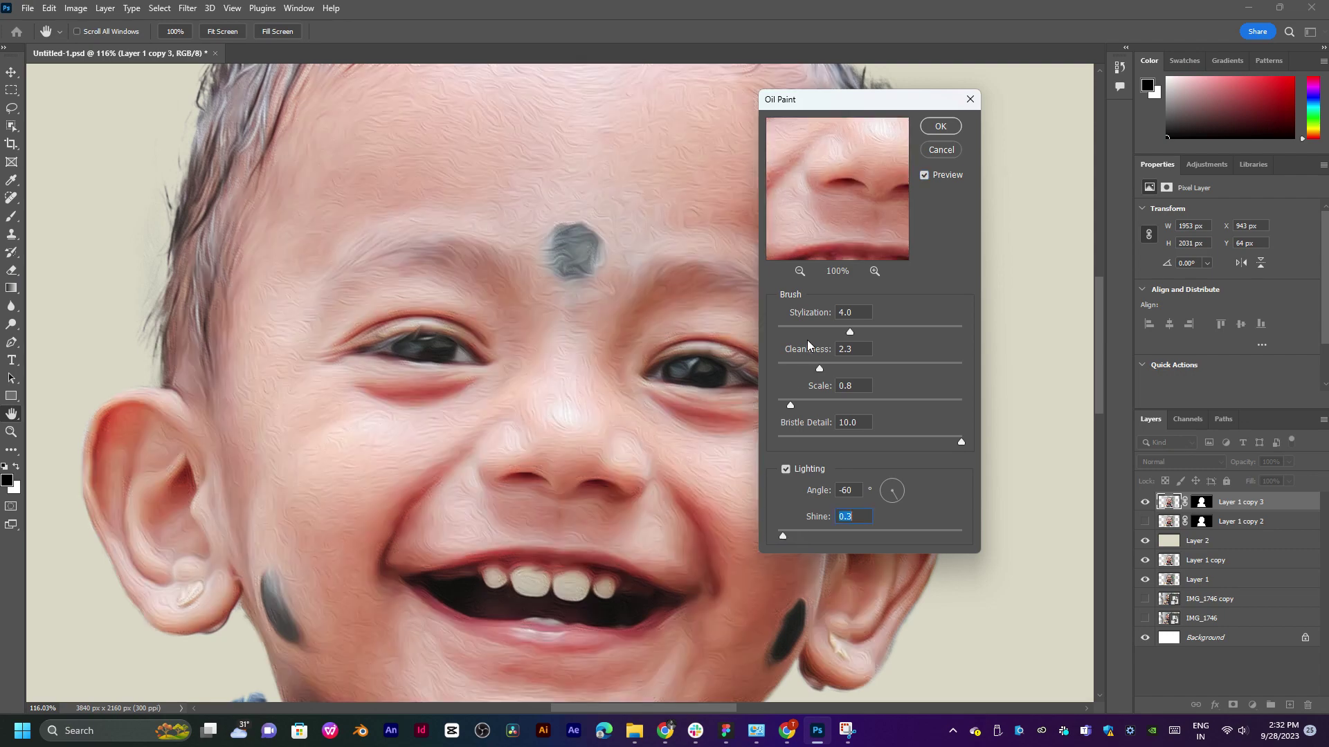
Set the Oil Paint Stylization and Cleanliness both to 10.
{"action": "left_click", "coordinate": [967, 333]}
{"action": "mouse_move", "coordinate": [819, 368]}
{"action": "left_mouse_down"}
{"action": "mouse_move", "coordinate": [798, 370]}
{"action": "mouse_move", "coordinate": [976, 364]}
{"action": "left_mouse_up"}
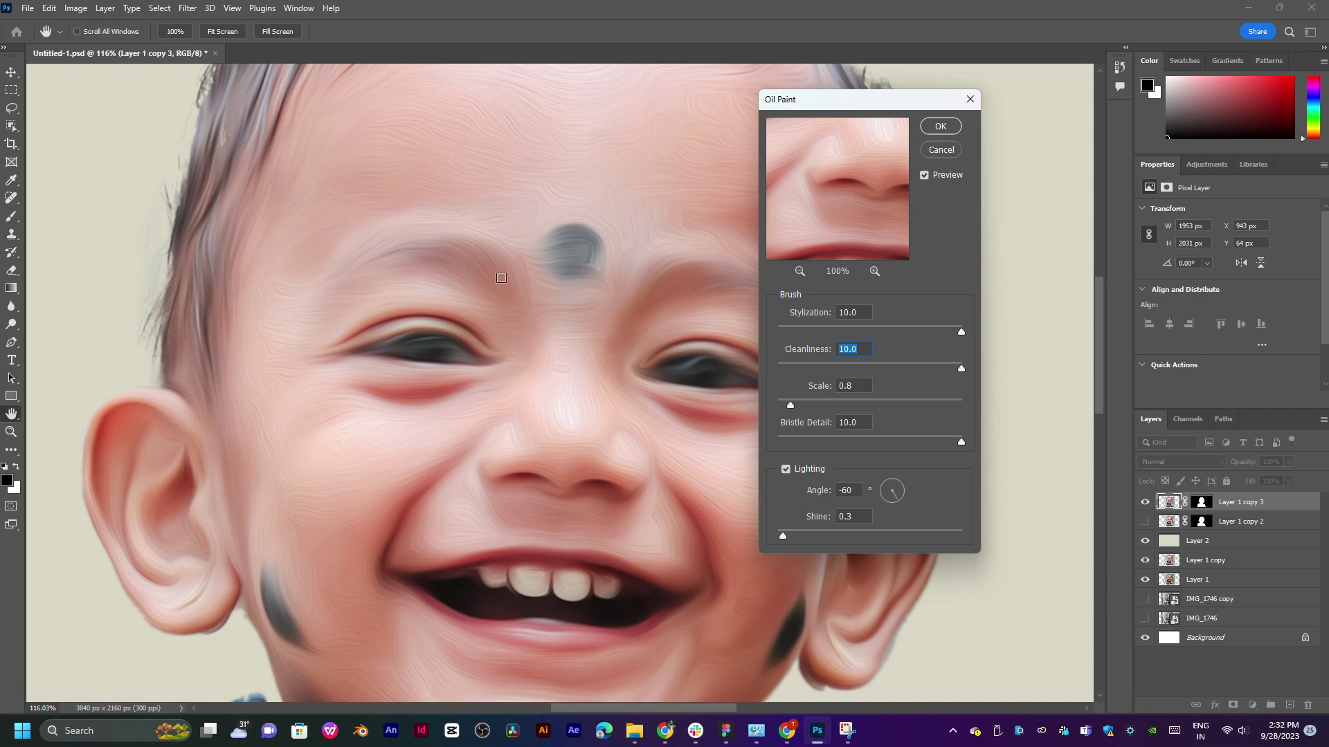
{"action": "left_click_drag", "start_coordinate": [513, 248], "coordinate": [407, 433]}
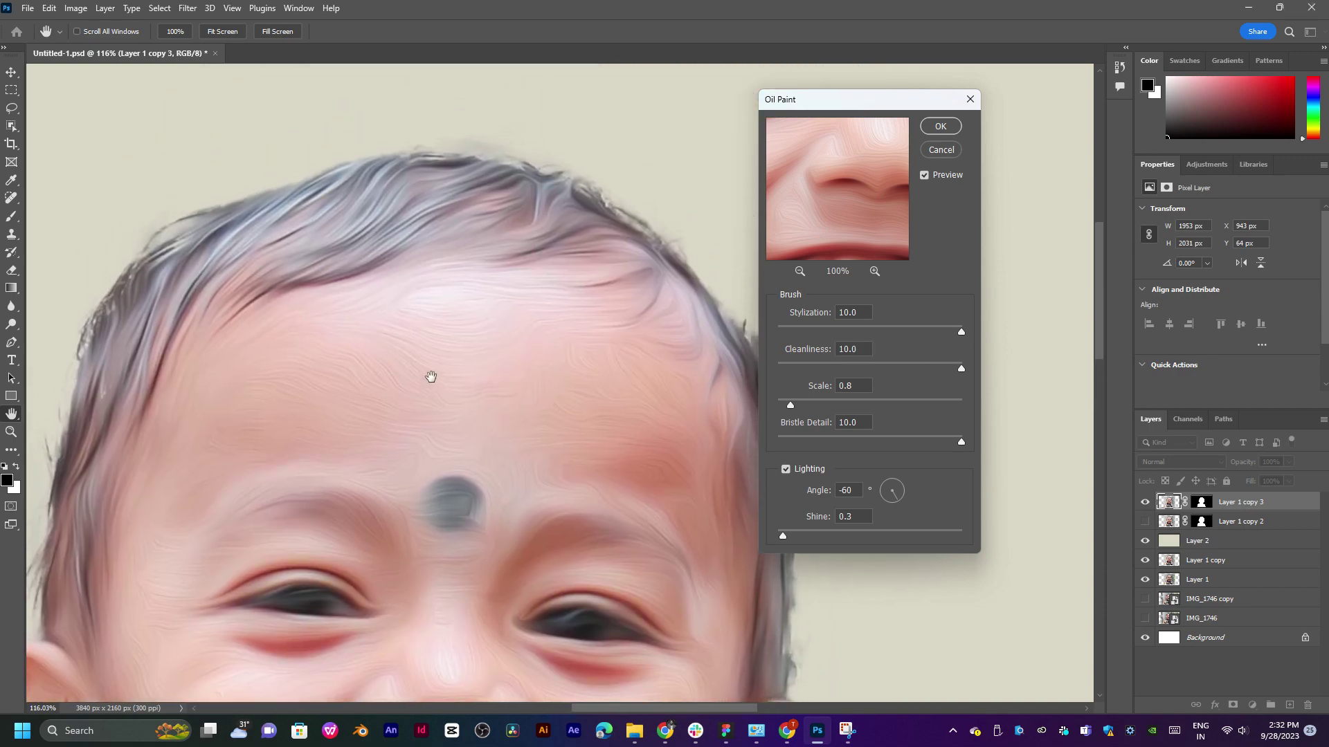
{"action": "mouse_move", "coordinate": [431, 376]}
{"action": "left_mouse_down"}
{"action": "mouse_move", "coordinate": [301, 347]}
{"action": "mouse_move", "coordinate": [497, 309]}
{"action": "mouse_move", "coordinate": [513, 288]}
{"action": "mouse_move", "coordinate": [469, 287]}
{"action": "left_mouse_up"}
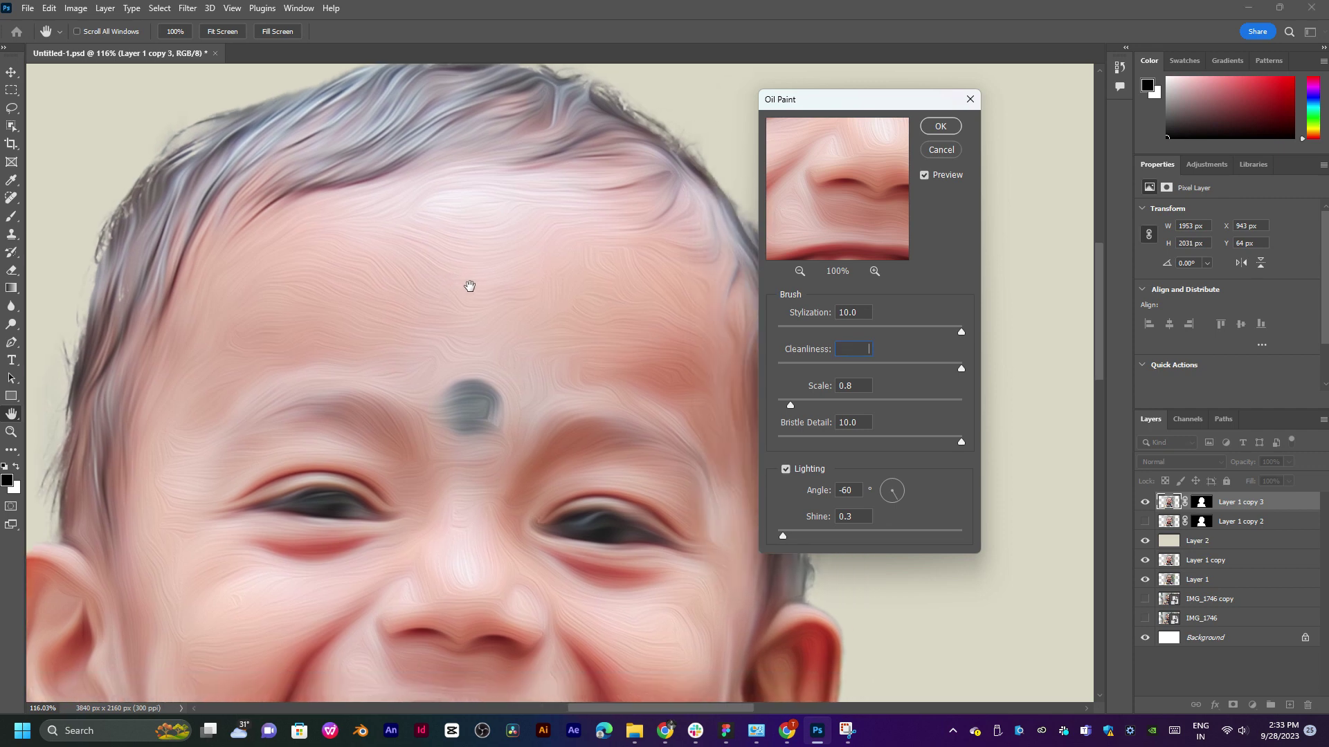
{"action": "left_click", "coordinate": [848, 409]}
{"action": "key", "text": "Return"}
{"action": "left_click_drag", "start_coordinate": [791, 405], "coordinate": [812, 407]}
{"action": "key", "text": "Tab"}
Inspect the oil-paint preview on the face, zooming to 100% and closer on the eye.
{"action": "left_click_drag", "start_coordinate": [597, 363], "coordinate": [584, 241]}
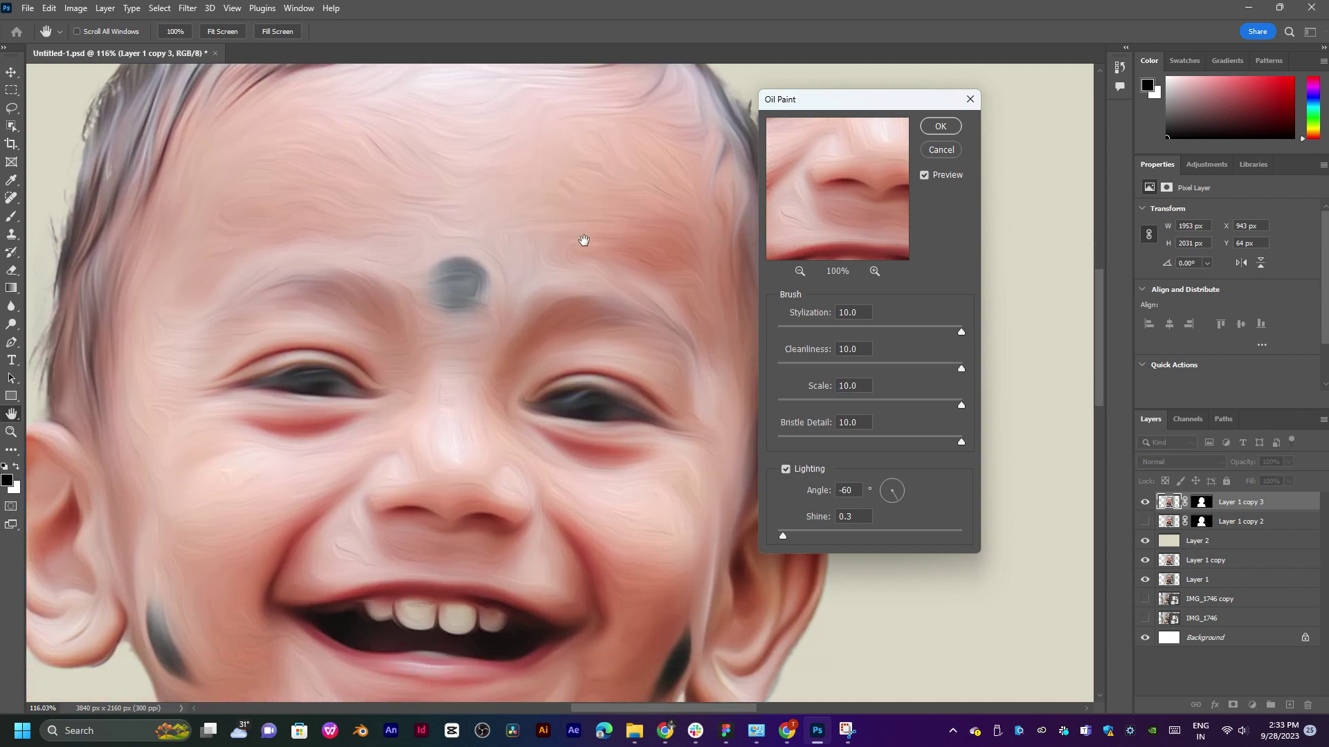
{"action": "mouse_move", "coordinate": [532, 412]}
{"action": "left_mouse_down"}
{"action": "mouse_move", "coordinate": [559, 239]}
{"action": "mouse_move", "coordinate": [585, 361]}
{"action": "mouse_move", "coordinate": [407, 424]}
{"action": "left_mouse_up"}
{"action": "left_click_drag", "start_coordinate": [494, 361], "coordinate": [458, 332]}
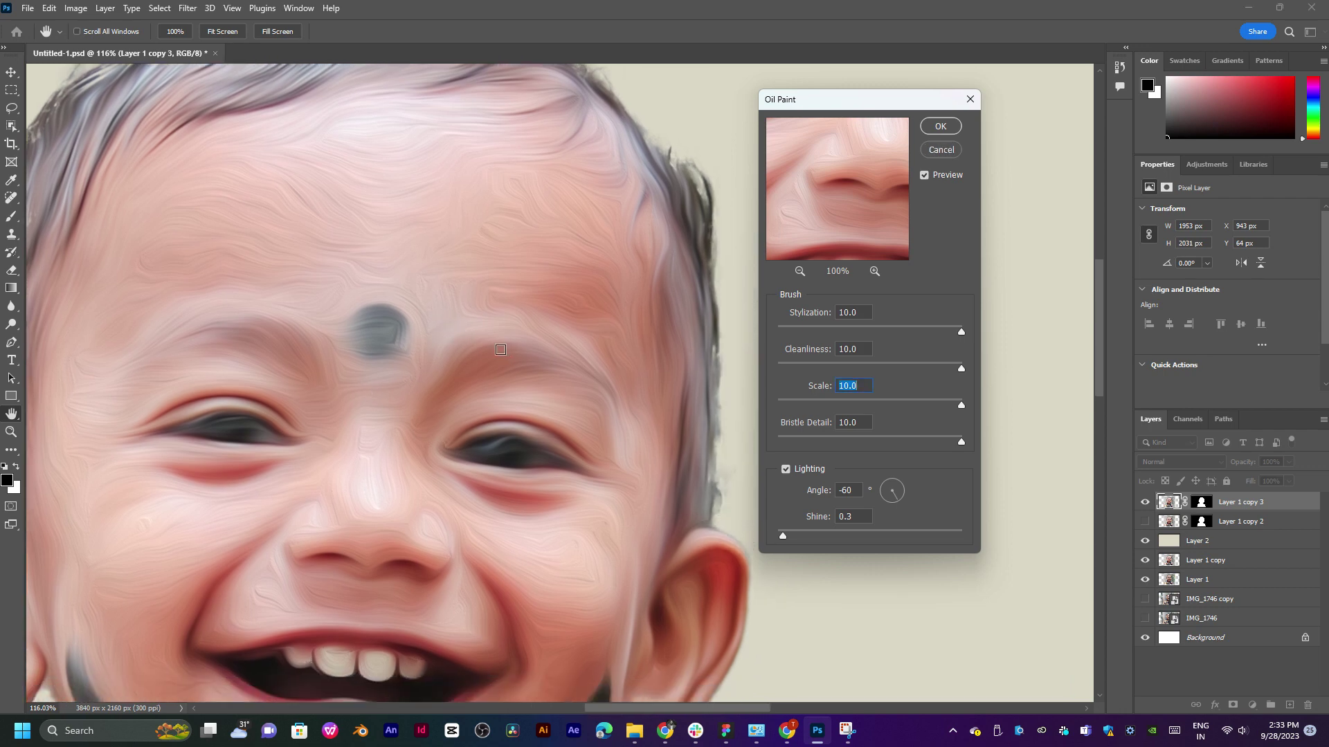
{"action": "scroll", "coordinate": [500, 350], "scroll_direction": "down", "scroll_amount": 1}
{"action": "scroll", "coordinate": [415, 449], "scroll_direction": "down", "scroll_amount": 1}
{"action": "scroll", "coordinate": [331, 551], "scroll_direction": "down", "scroll_amount": 1}
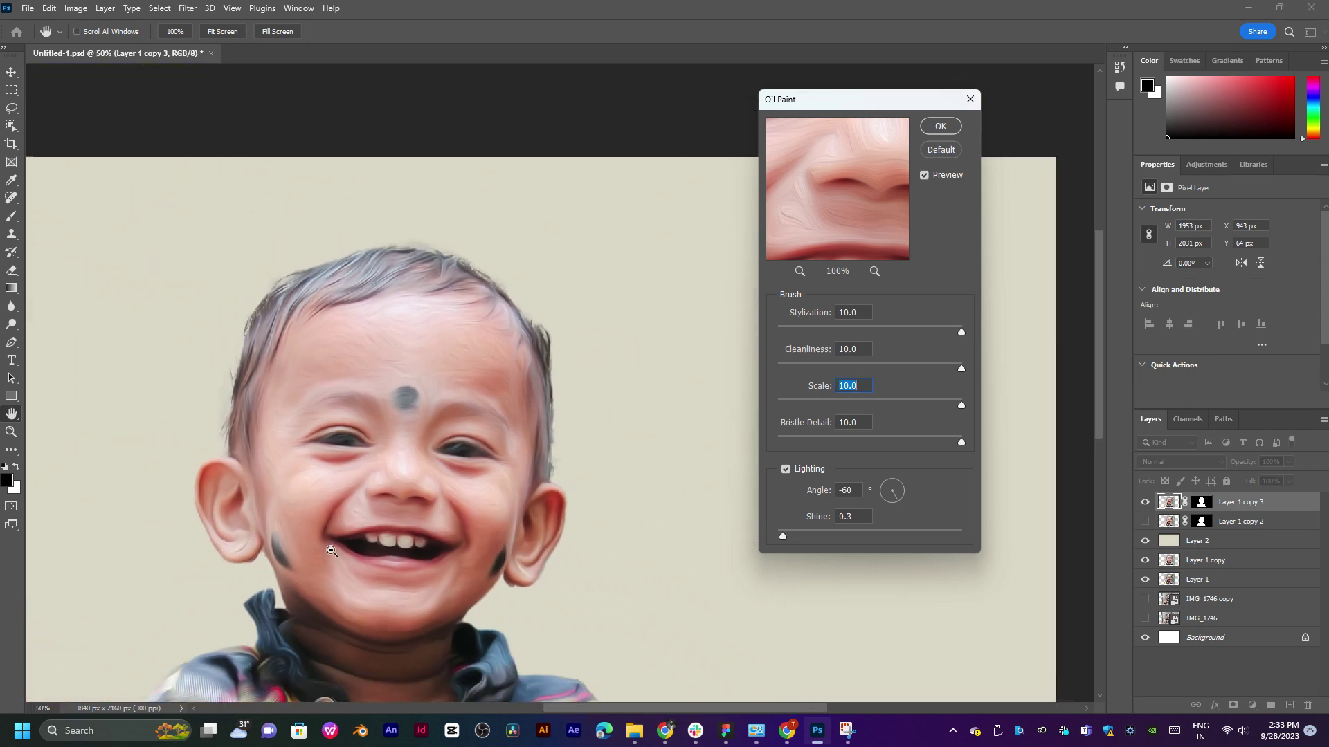
{"action": "mouse_move", "coordinate": [379, 490]}
{"action": "left_mouse_down"}
{"action": "mouse_move", "coordinate": [520, 266]}
{"action": "mouse_move", "coordinate": [512, 317]}
{"action": "left_mouse_up"}
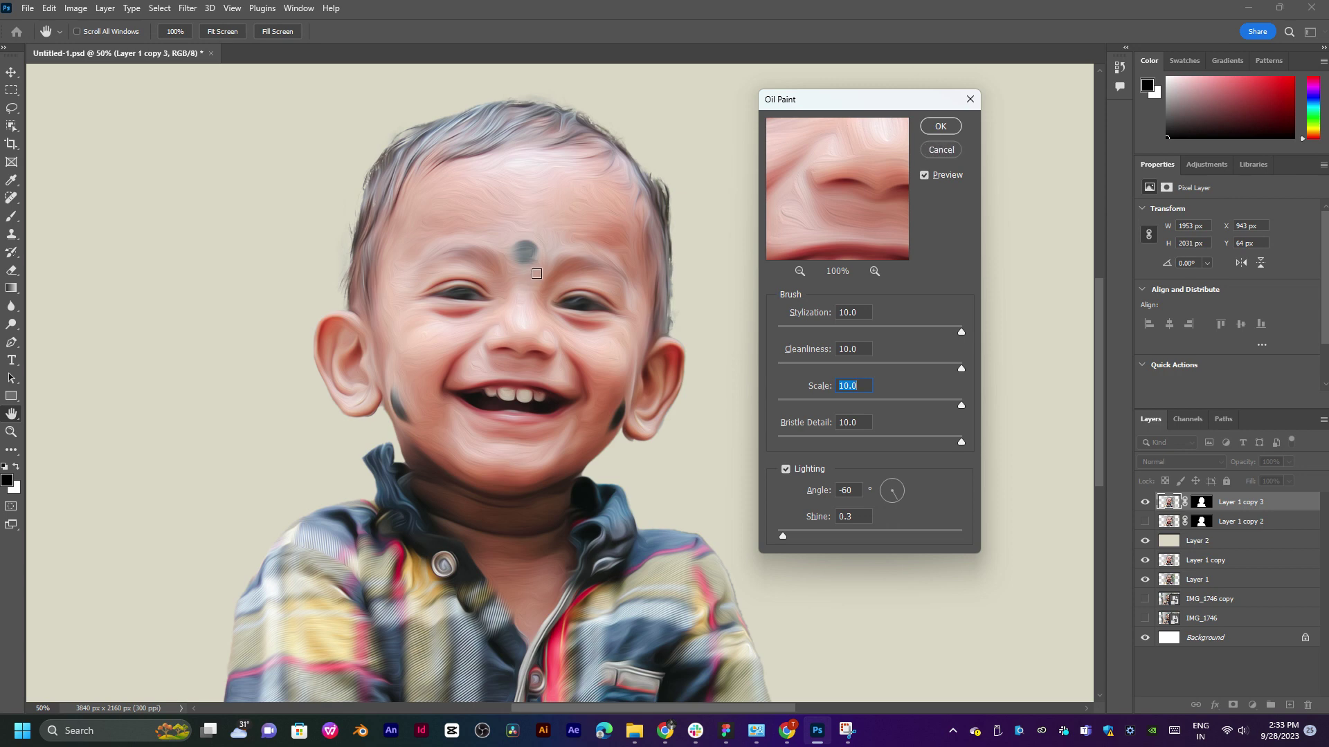
{"action": "left_click", "coordinate": [536, 274]}
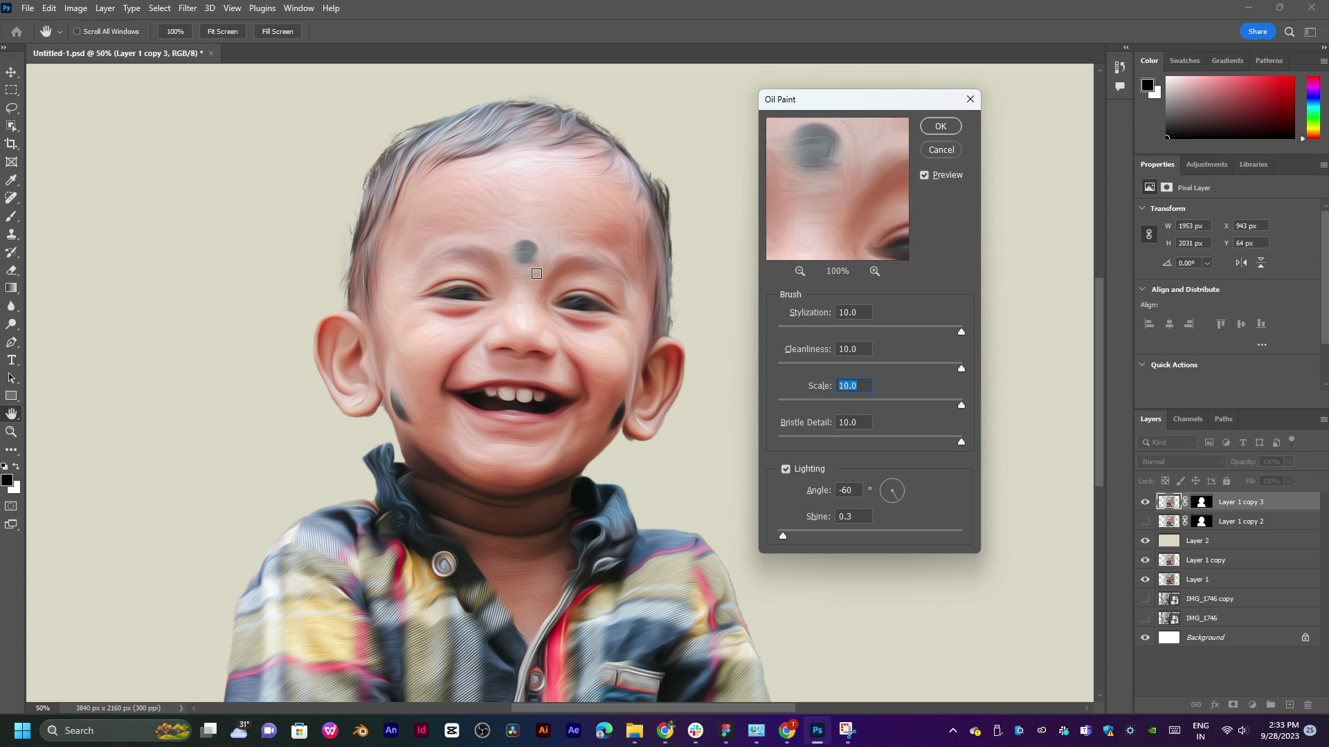
{"action": "left_click", "coordinate": [803, 271]}
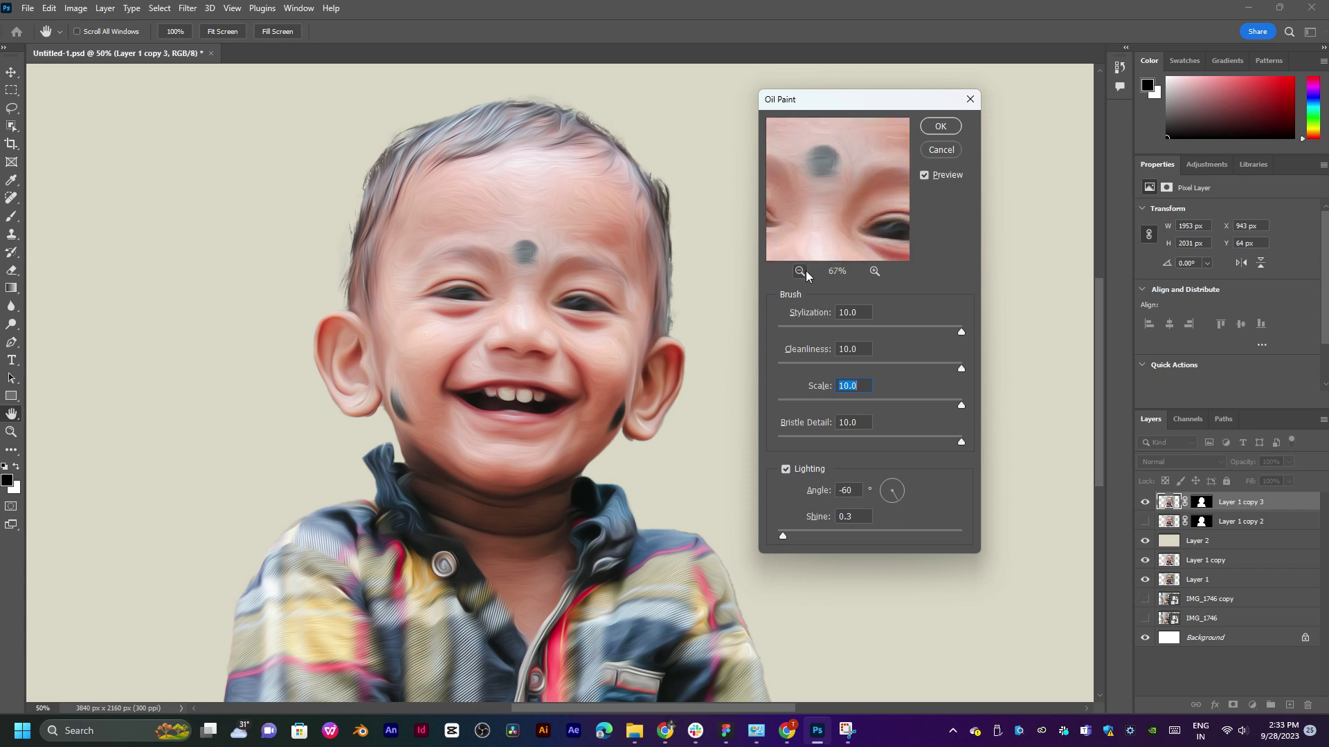
{"action": "left_click", "coordinate": [570, 287], "text": "ctrl"}
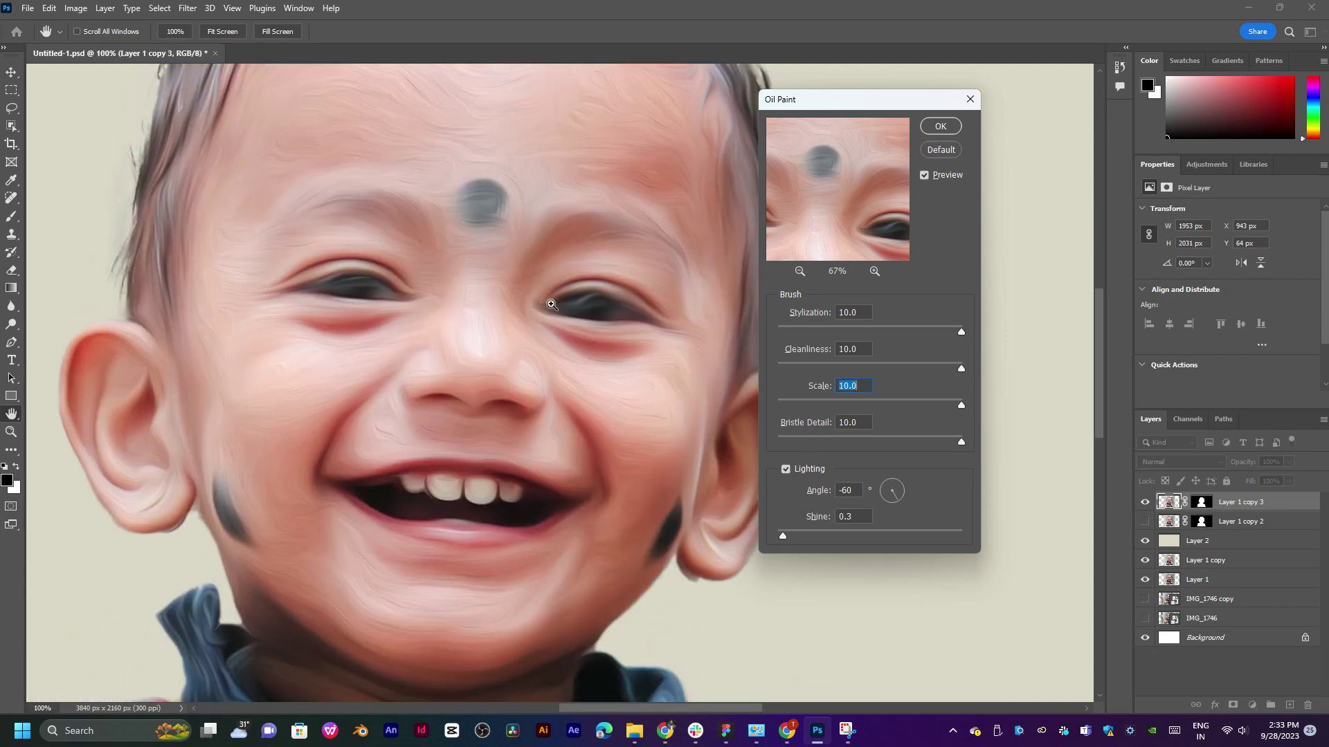
{"action": "left_click", "coordinate": [550, 302], "text": "ctrl"}
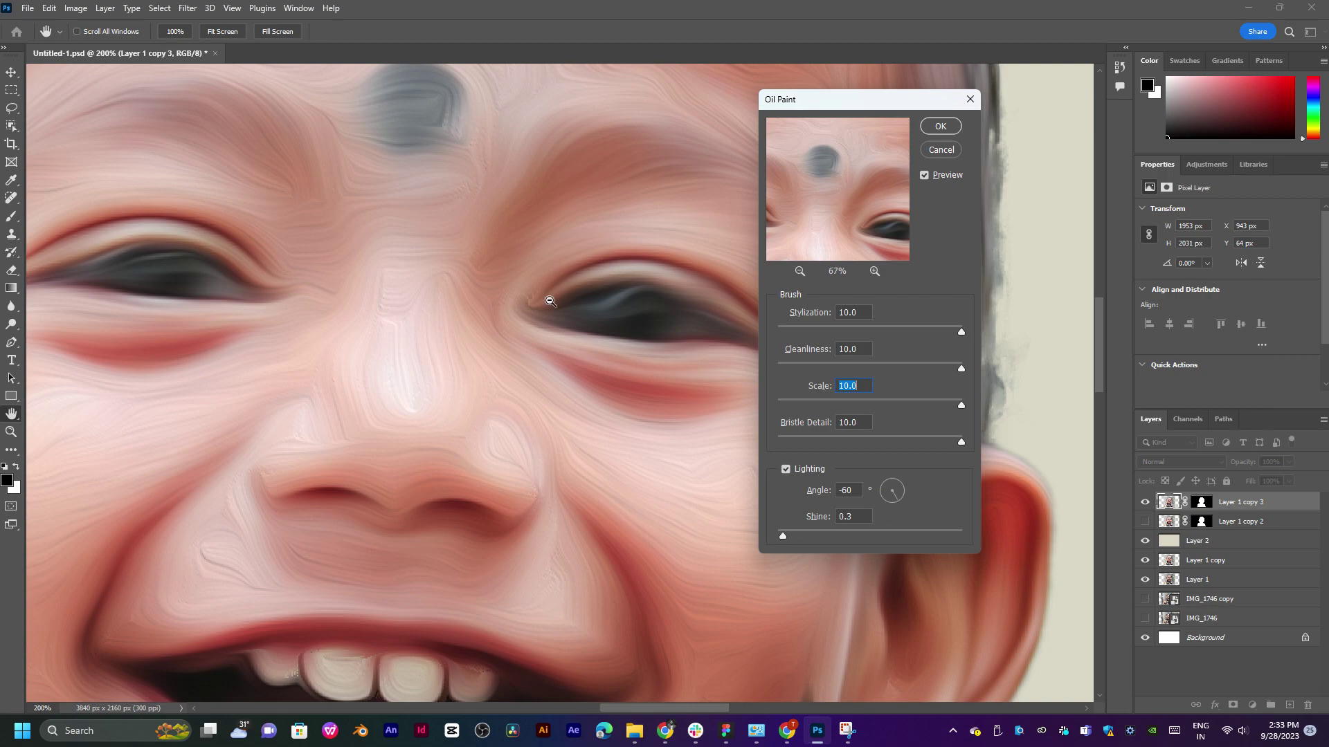
{"action": "left_click", "coordinate": [550, 301], "text": "ctrl+alt"}
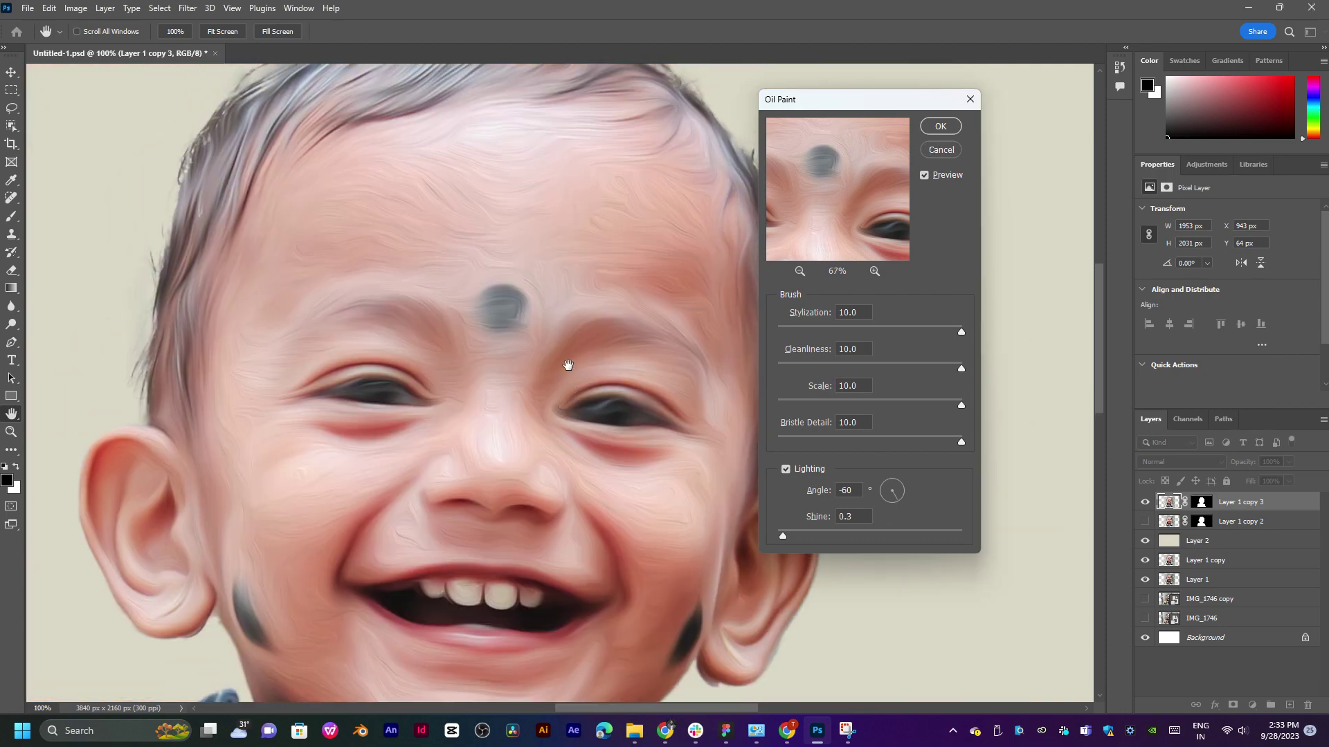
Lower Scale to 0.3 and Bristle Detail to 0.1, then apply the filter.
{"action": "mouse_move", "coordinate": [898, 362]}
{"action": "left_mouse_down"}
{"action": "mouse_move", "coordinate": [787, 368]}
{"action": "mouse_move", "coordinate": [1025, 371]}
{"action": "left_mouse_up"}
{"action": "mouse_move", "coordinate": [857, 400]}
{"action": "left_mouse_down"}
{"action": "mouse_move", "coordinate": [795, 404]}
{"action": "mouse_move", "coordinate": [781, 443]}
{"action": "left_mouse_up"}
{"action": "left_click_drag", "start_coordinate": [528, 343], "coordinate": [460, 422]}
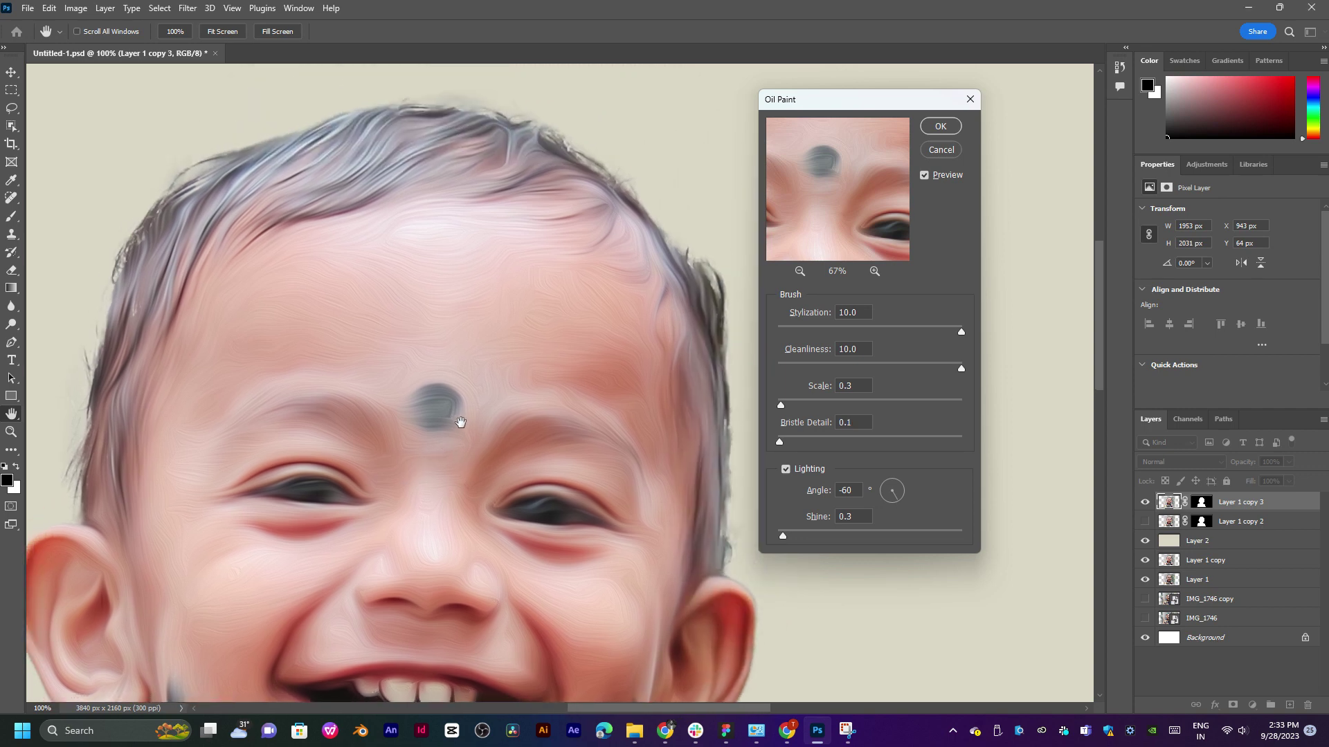
{"action": "left_click_drag", "start_coordinate": [504, 463], "coordinate": [547, 393]}
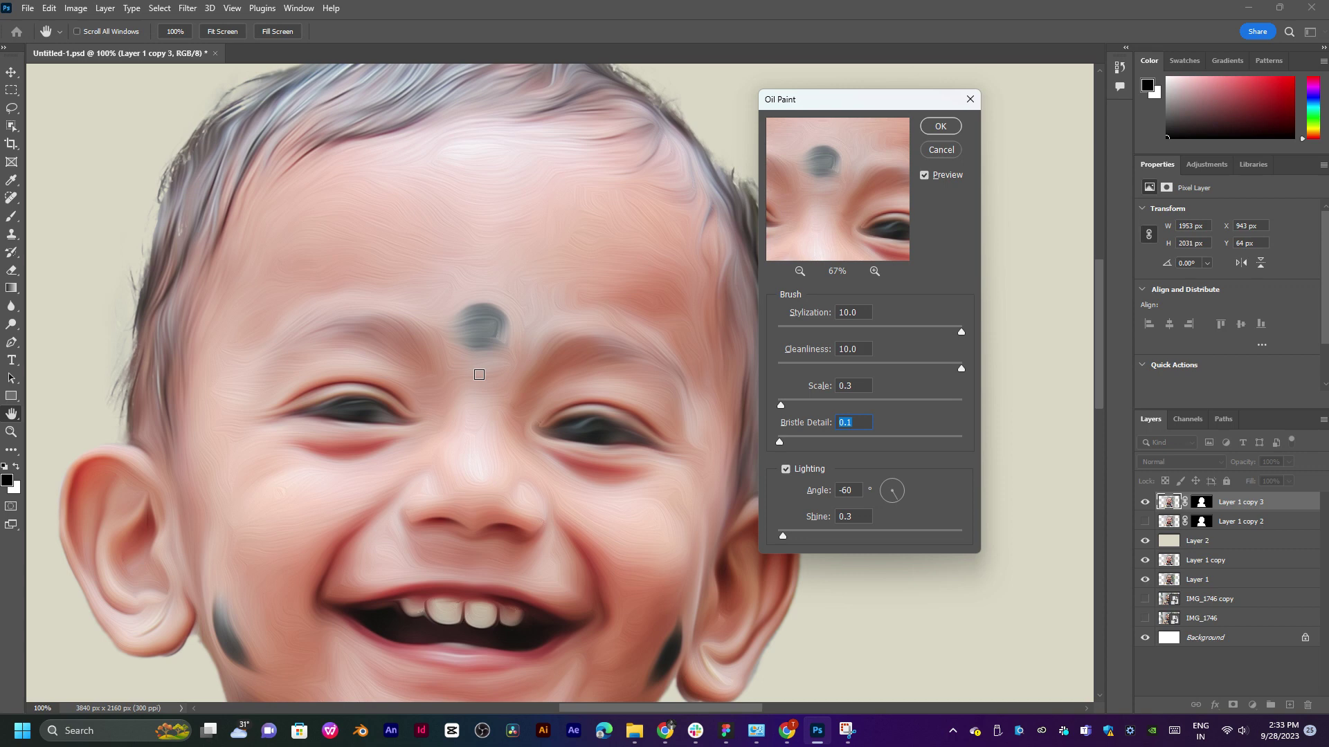
{"action": "left_click", "coordinate": [941, 127]}
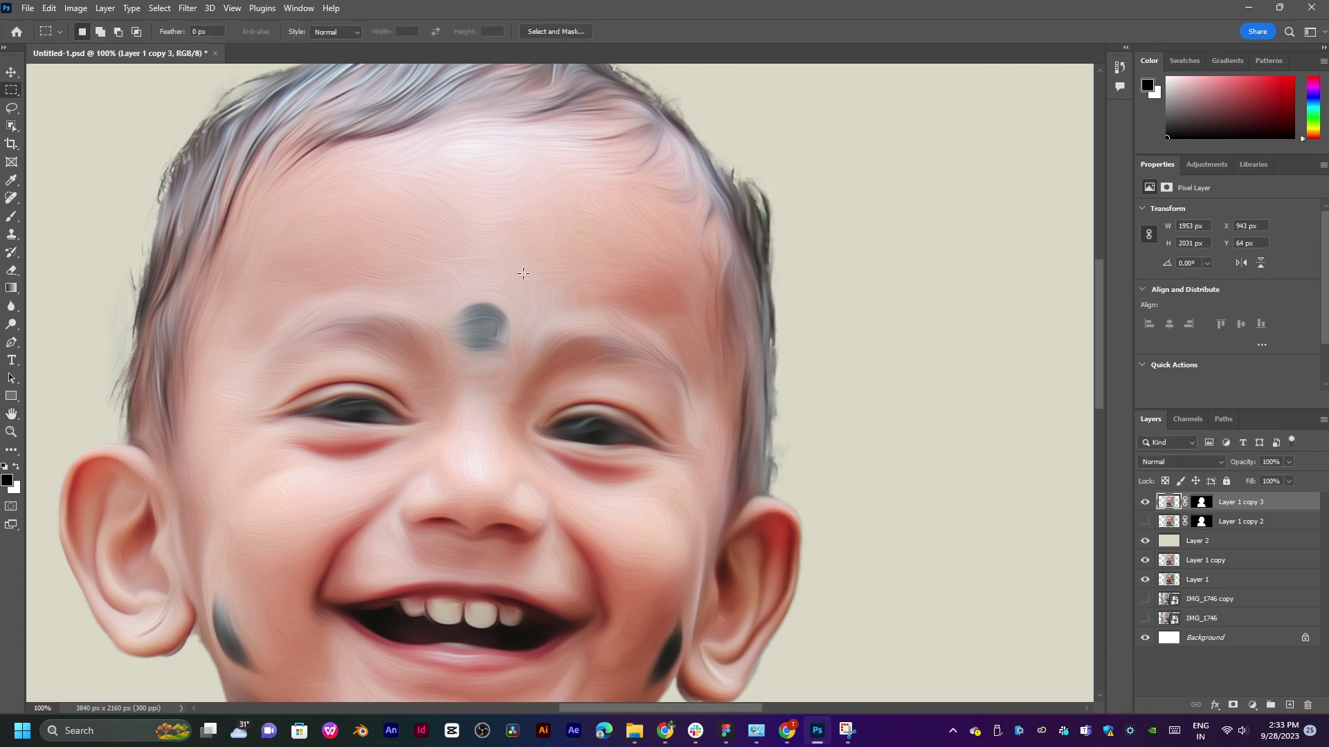
Try large black brush strokes over both eyes on Layer 1 copy 3's mask, then undo them.
{"action": "scroll", "coordinate": [673, 348], "scroll_direction": "down", "scroll_amount": 3}
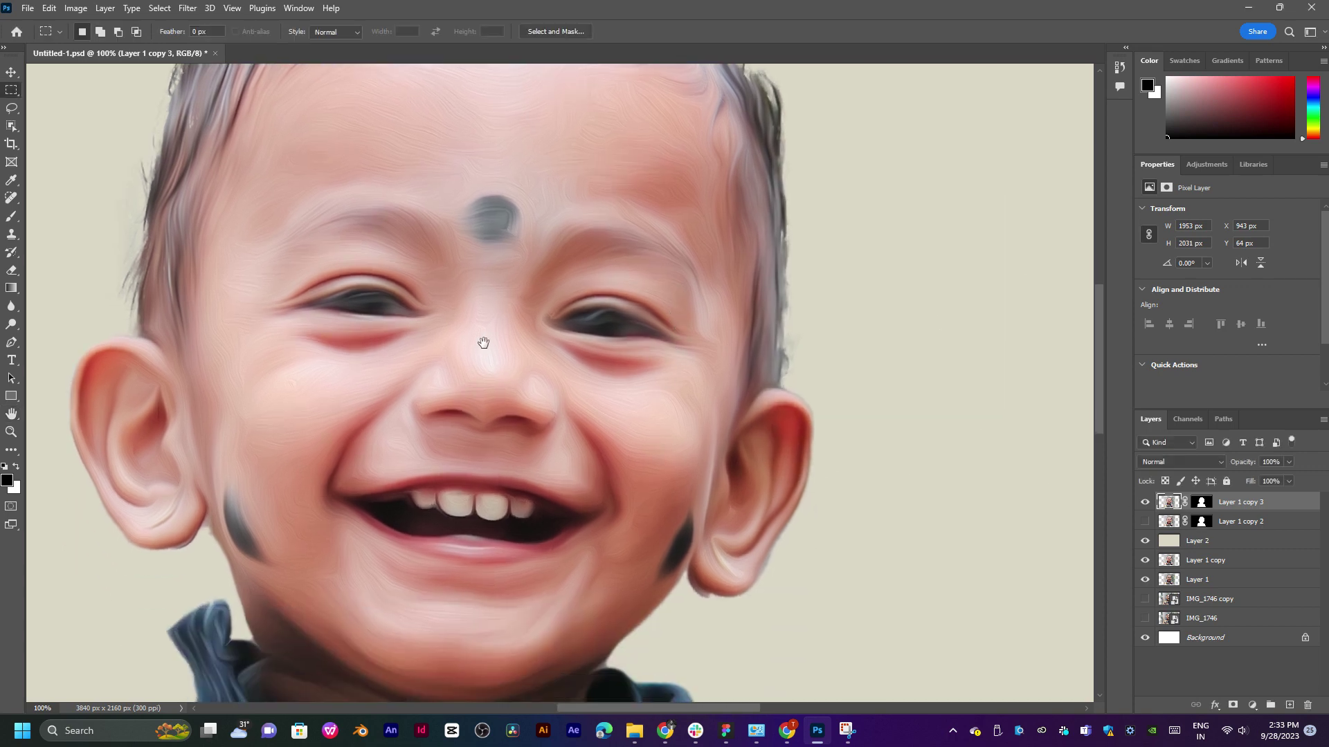
{"action": "scroll", "coordinate": [603, 470], "scroll_direction": "up", "scroll_amount": 5}
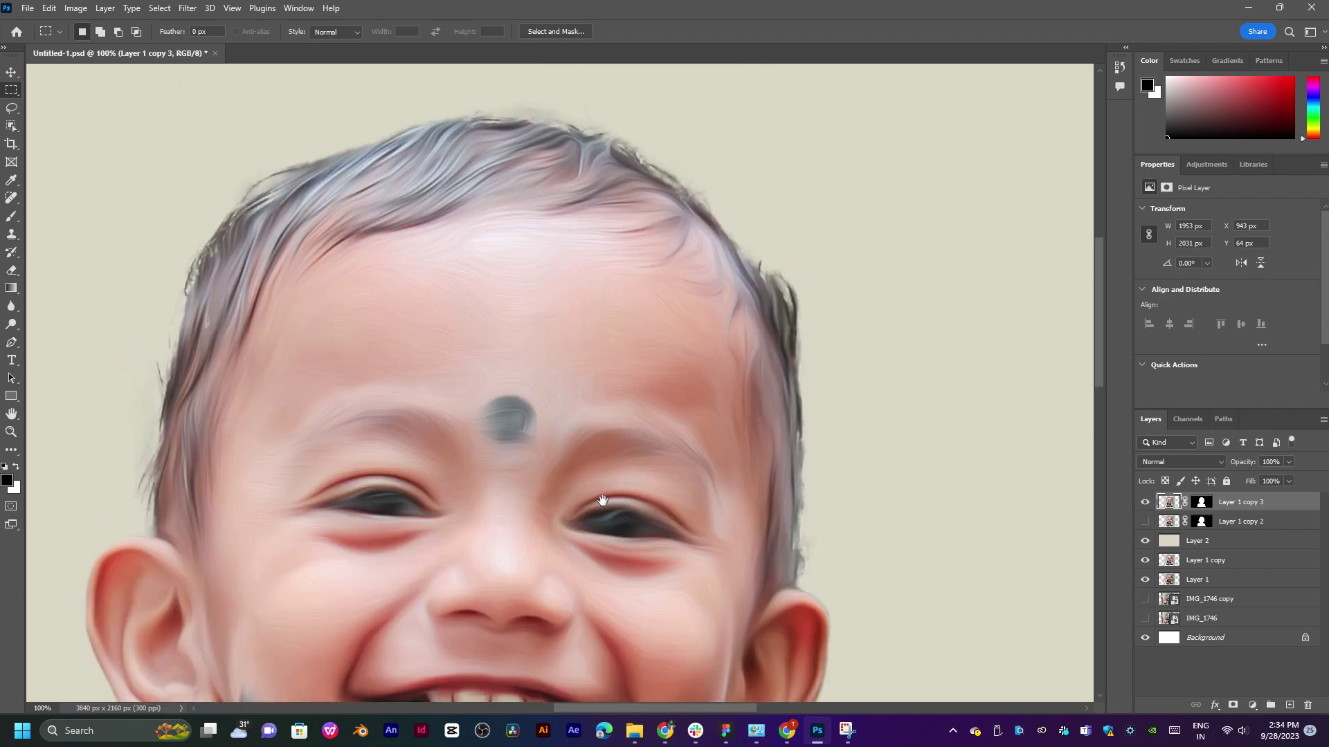
{"action": "scroll", "coordinate": [969, 484], "scroll_direction": "down", "scroll_amount": 3}
{"action": "left_click", "coordinate": [1211, 502]}
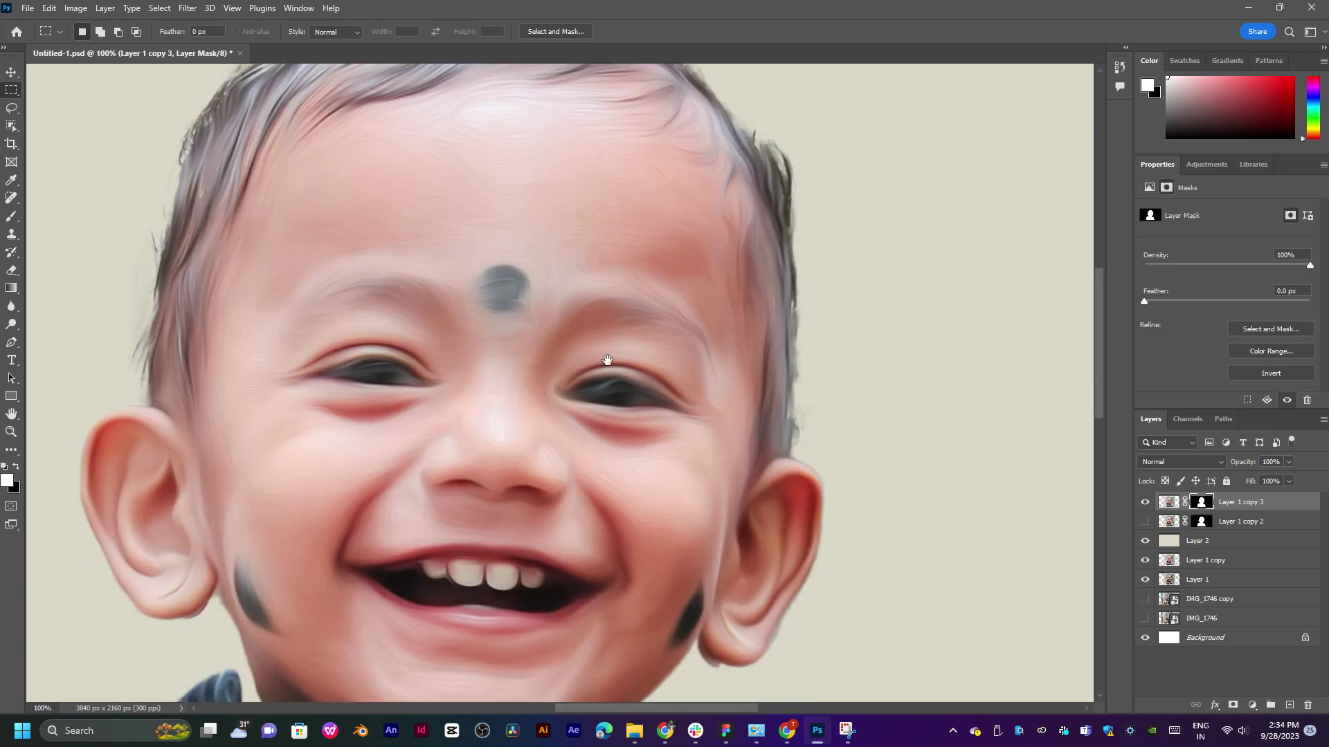
{"action": "mouse_move", "coordinate": [607, 360]}
{"action": "left_mouse_down"}
{"action": "mouse_move", "coordinate": [618, 379]}
{"action": "mouse_move", "coordinate": [656, 324]}
{"action": "left_mouse_up"}
{"action": "key", "text": "b"}
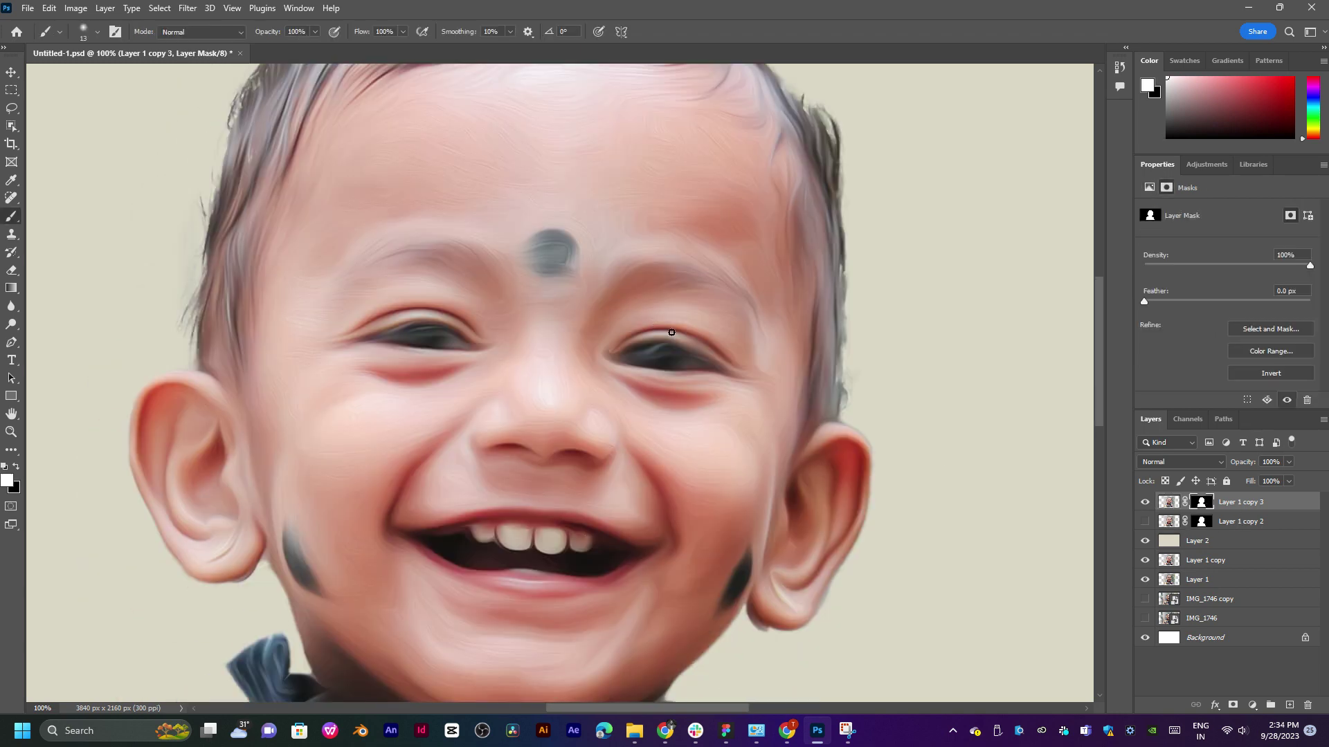
{"action": "key", "text": "bracketright"}
{"action": "key", "text": "bracketright"}
{"action": "key", "text": "bracketright"}
{"action": "key", "text": "bracketright"}
{"action": "left_click", "coordinate": [16, 467]}
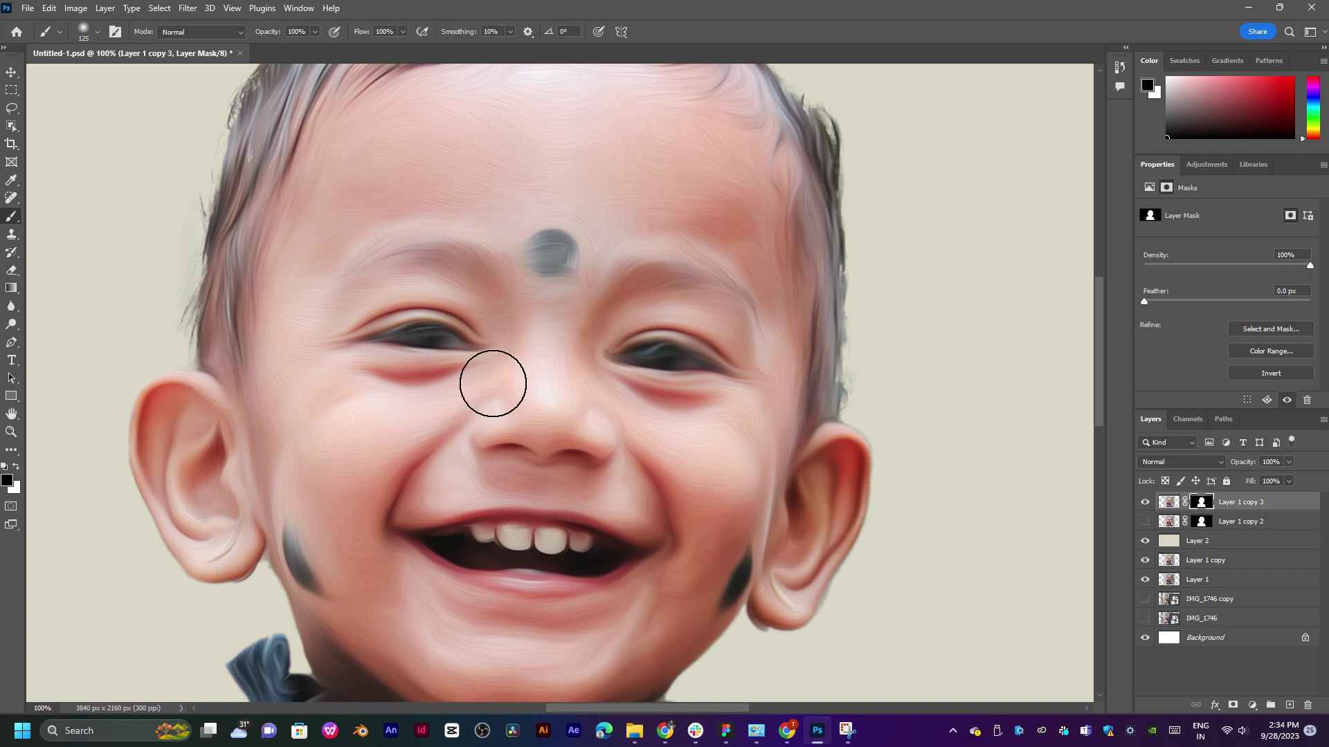
{"action": "mouse_move", "coordinate": [453, 340]}
{"action": "left_mouse_down"}
{"action": "mouse_move", "coordinate": [365, 343]}
{"action": "mouse_move", "coordinate": [476, 340]}
{"action": "left_mouse_up"}
{"action": "key", "text": "ctrl+z"}
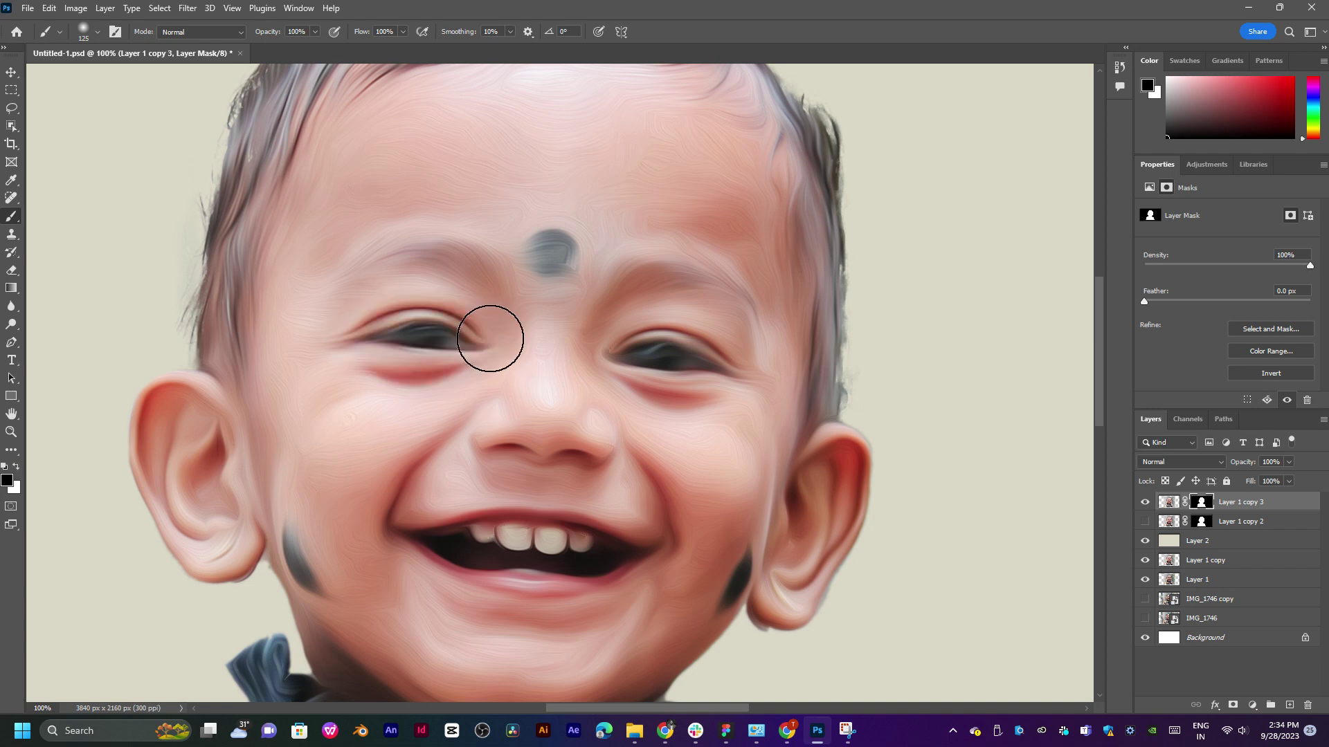
{"action": "left_click_drag", "start_coordinate": [658, 355], "coordinate": [720, 360]}
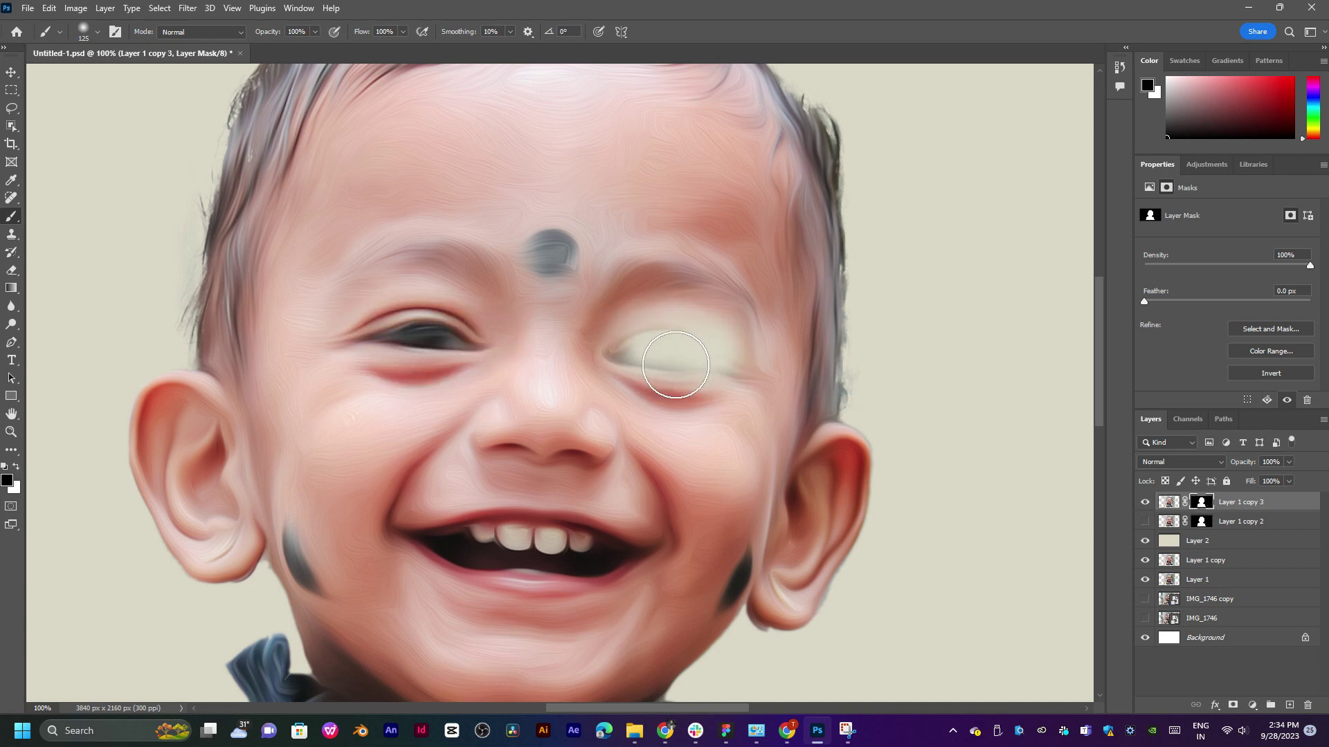
{"action": "key", "text": "ctrl+z"}
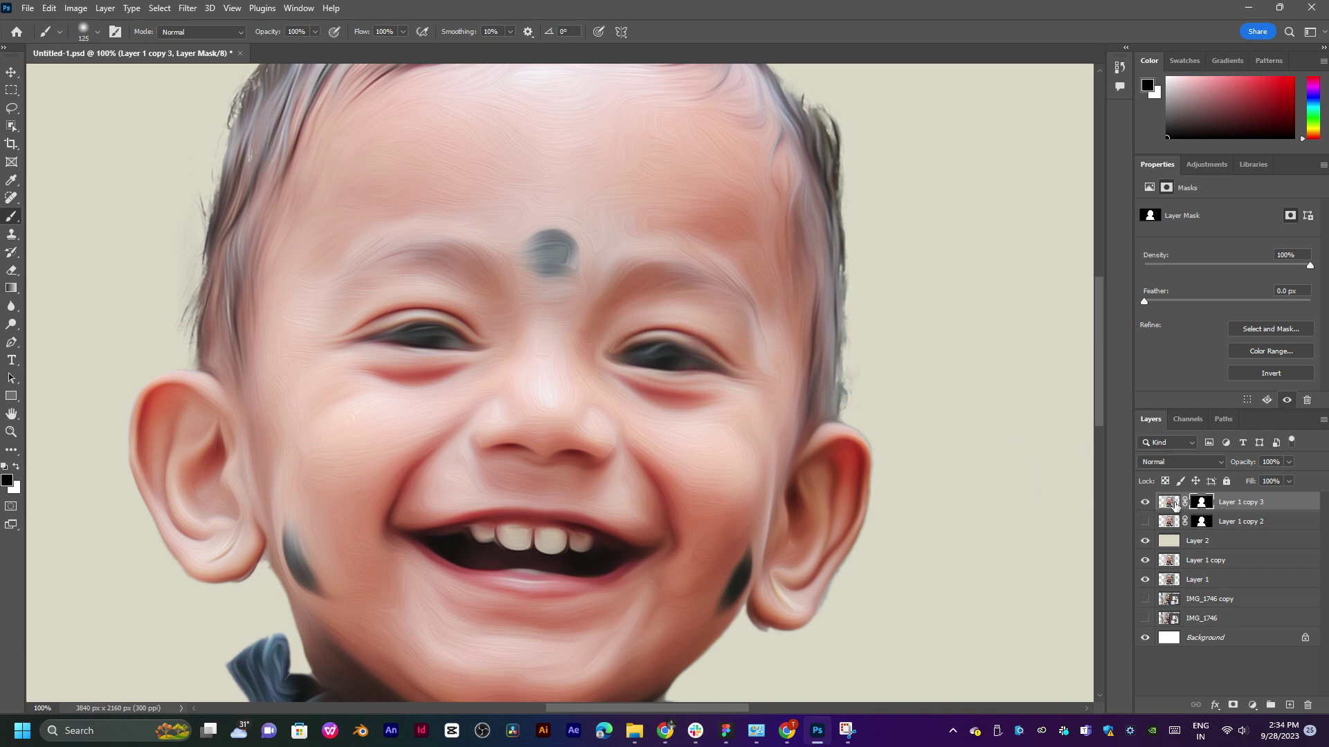
Show Layer 1 copy 2 again, undoing further trial strokes over the right eye.
{"action": "left_click", "coordinate": [1174, 504]}
{"action": "left_click_drag", "start_coordinate": [700, 350], "coordinate": [700, 347]}
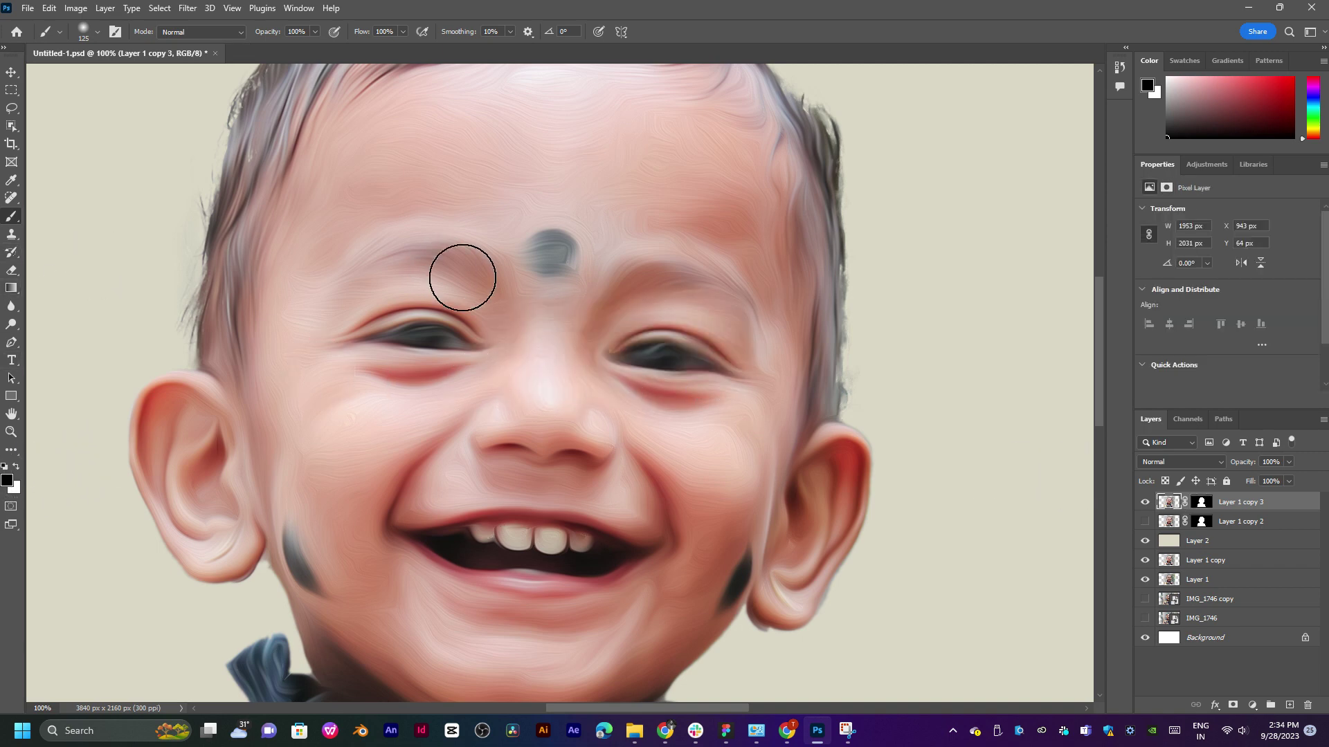
{"action": "left_click_drag", "start_coordinate": [632, 380], "coordinate": [613, 357]}
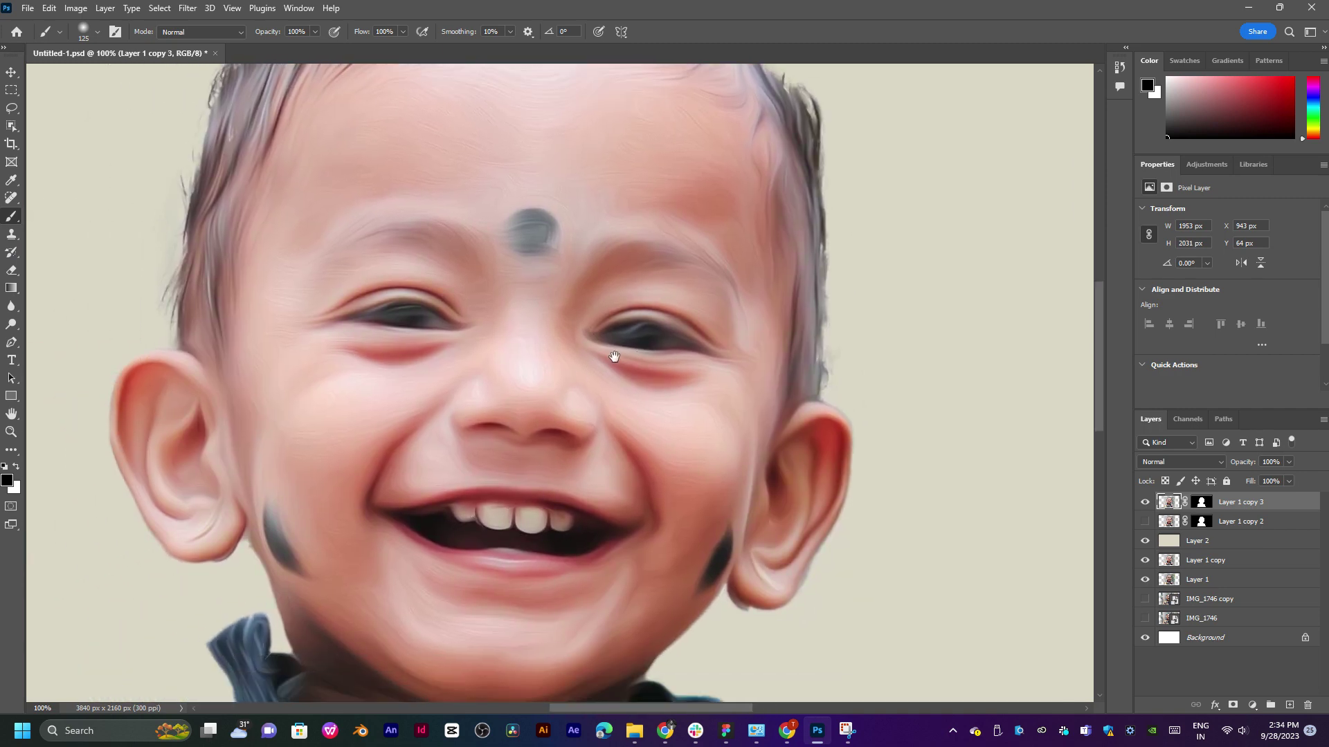
{"action": "left_click", "coordinate": [1146, 523]}
{"action": "left_click_drag", "start_coordinate": [626, 349], "coordinate": [676, 277]}
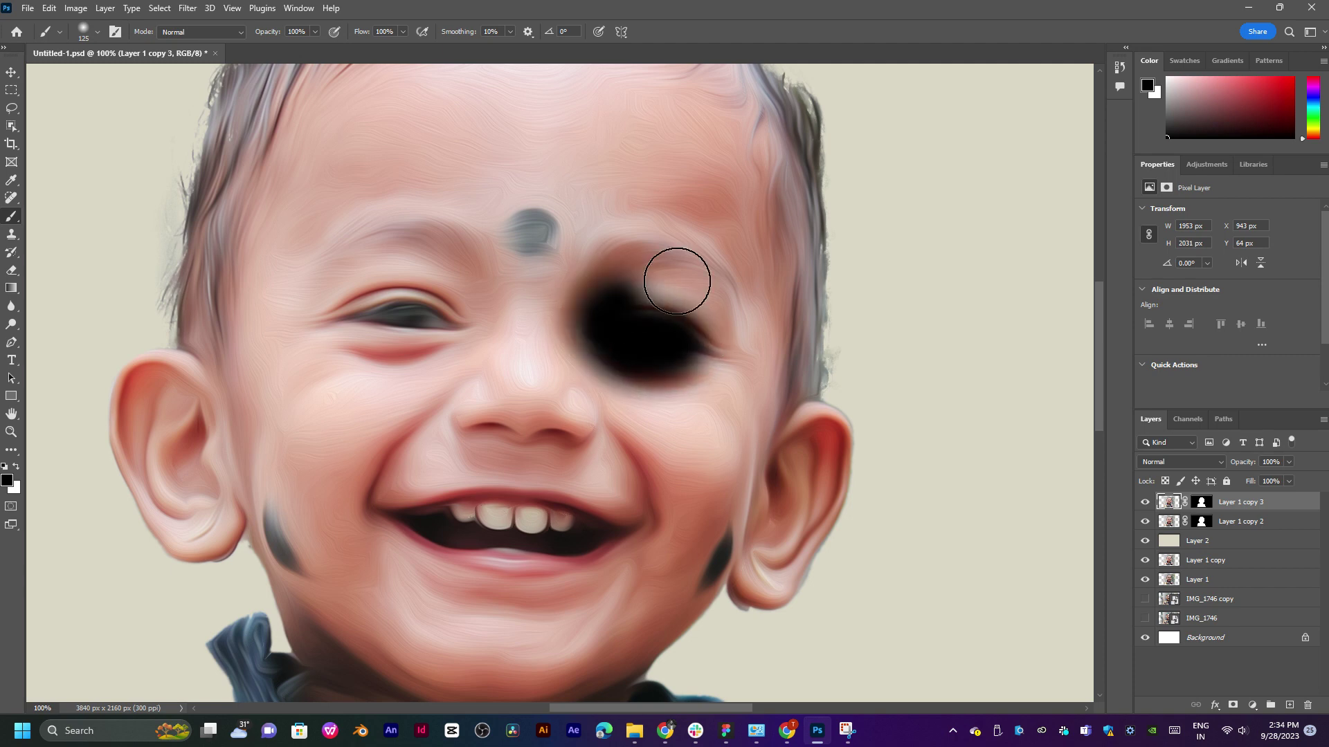
{"action": "key", "text": "ctrl+z"}
{"action": "left_click", "coordinate": [1202, 502]}
{"action": "left_click_drag", "start_coordinate": [682, 343], "coordinate": [626, 339]}
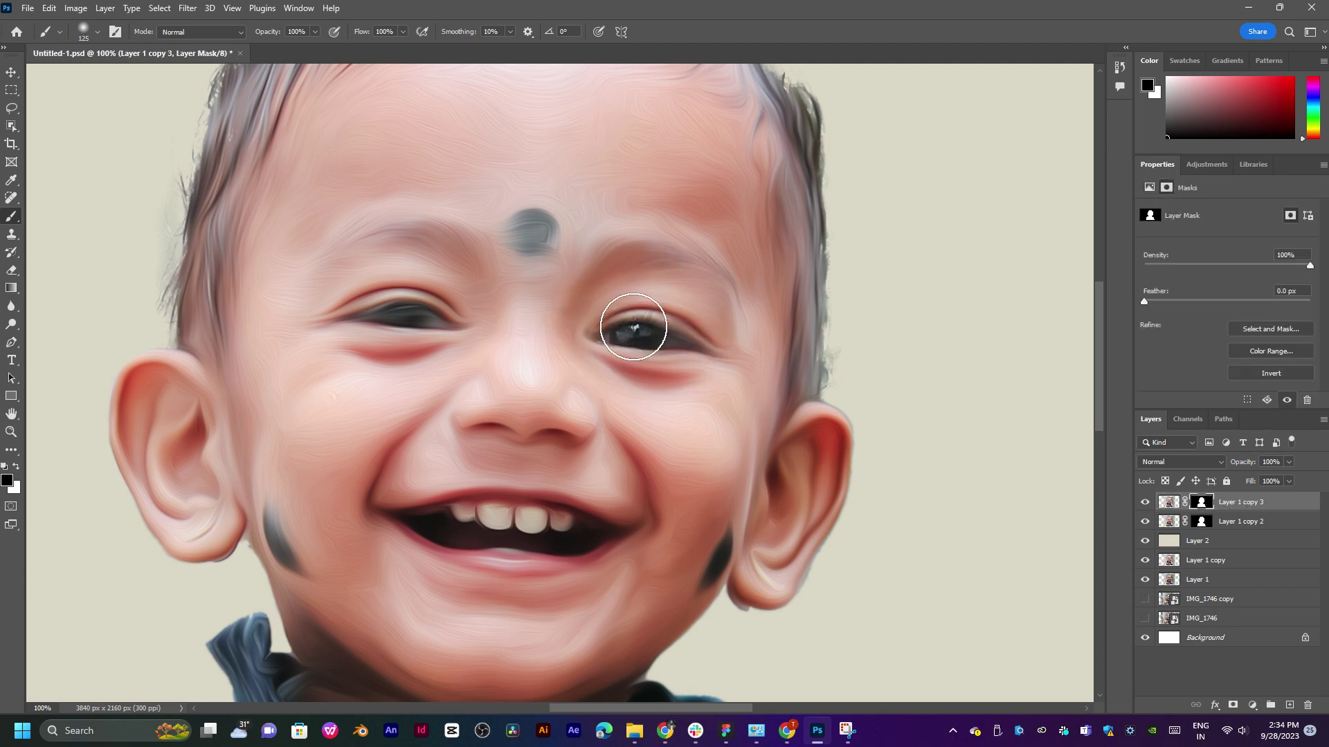
{"action": "key", "text": "ctrl+z"}
{"action": "scroll", "coordinate": [685, 340], "scroll_direction": "up", "scroll_amount": 5}
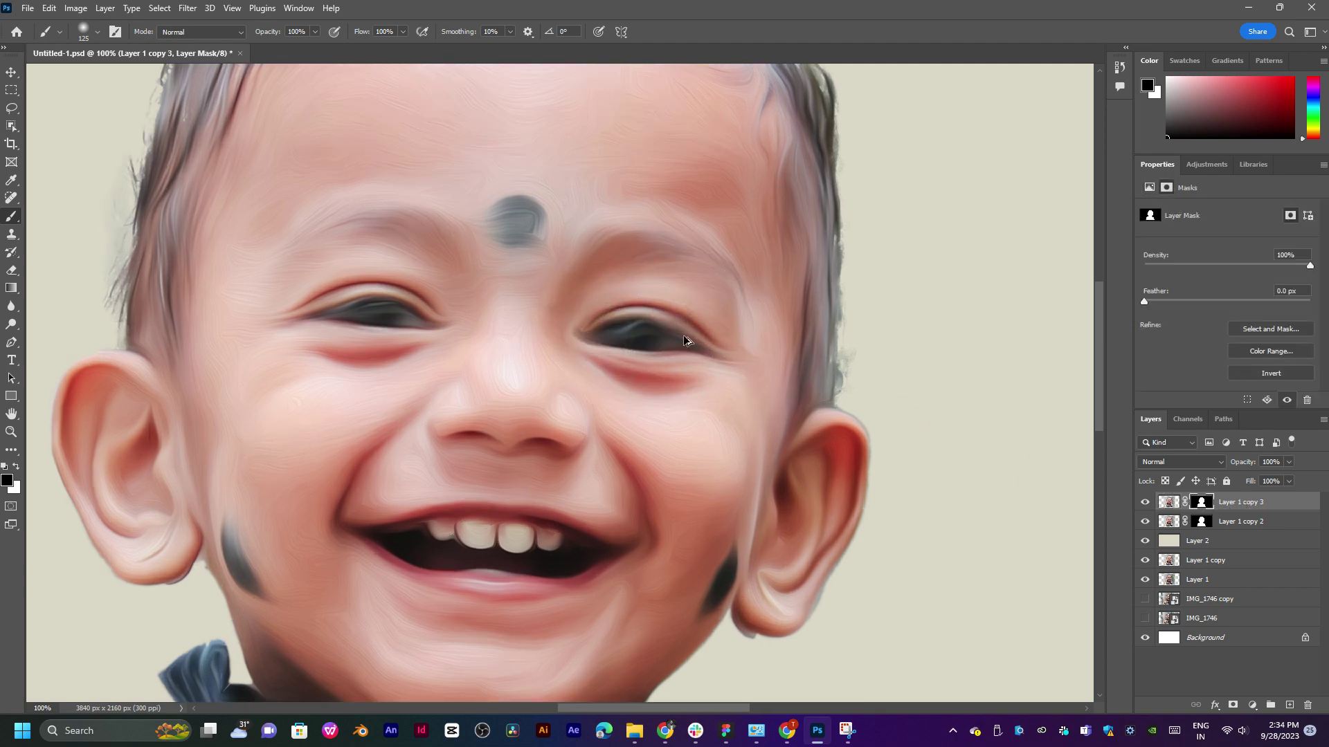
Duplicate Layer 1 copy 2 into Layer 1 copy 4 and undo a too-strong right-eye reveal.
{"action": "left_click", "coordinate": [1234, 524]}
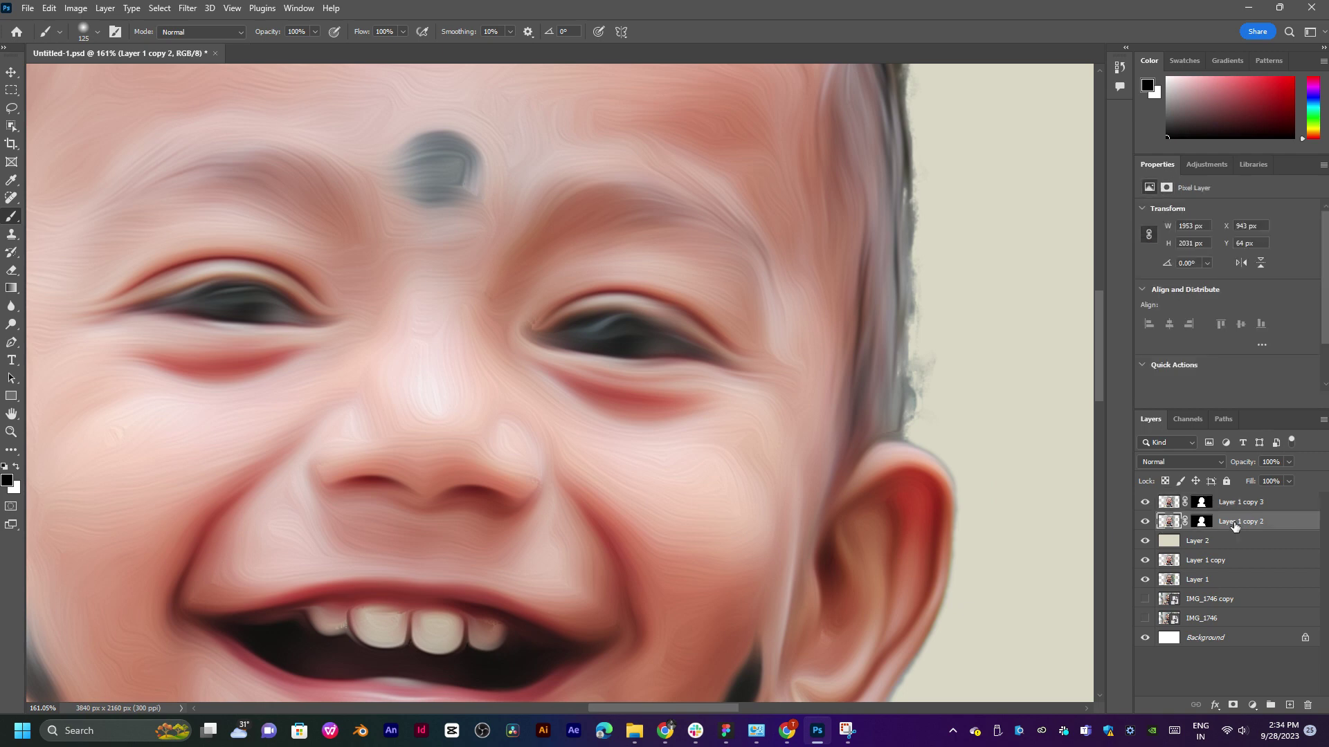
{"action": "key", "text": "ctrl+j"}
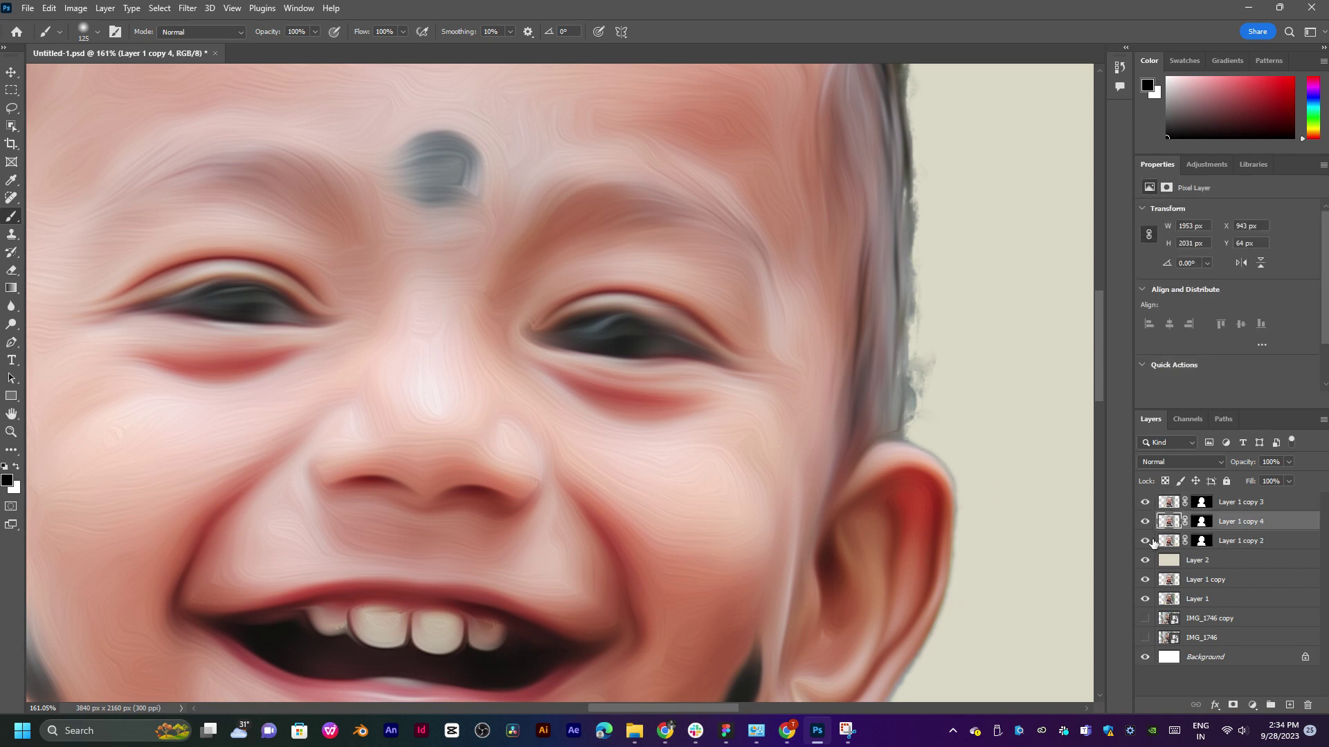
{"action": "left_click", "coordinate": [1201, 503]}
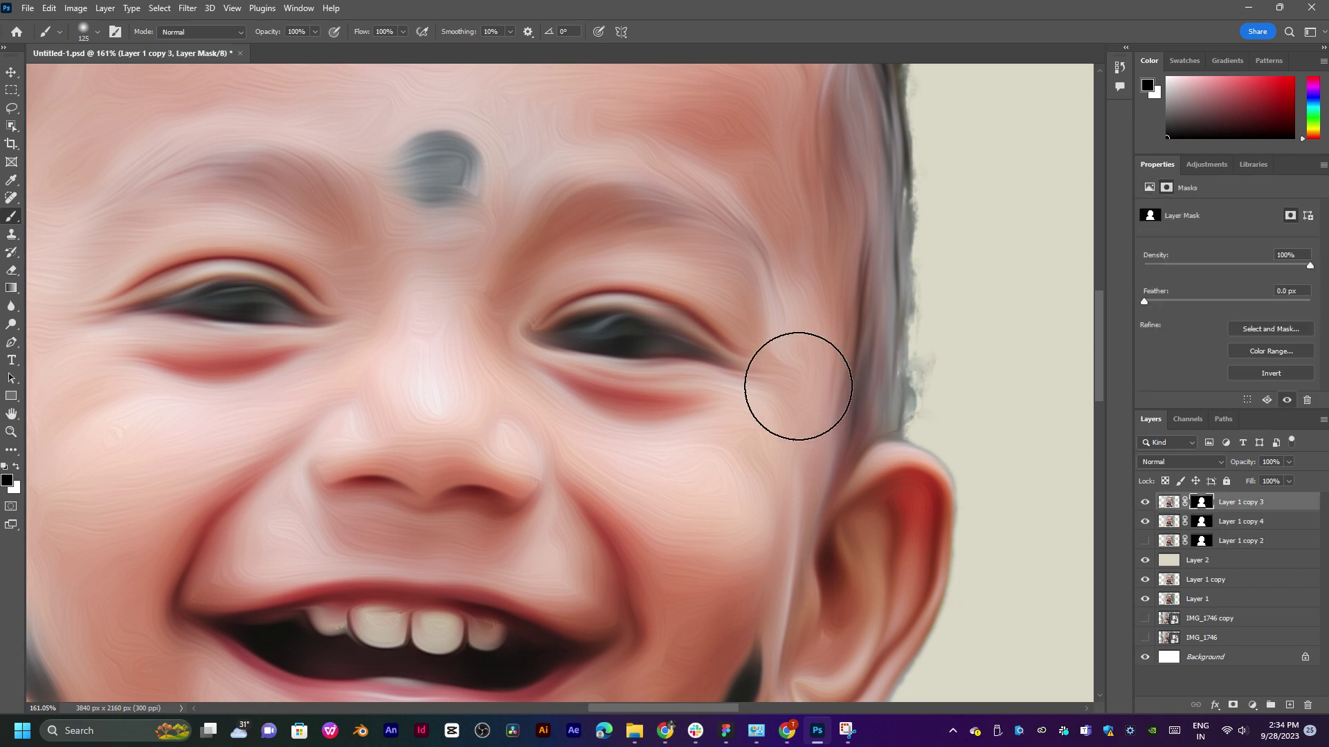
{"action": "scroll", "coordinate": [794, 385], "scroll_direction": "up", "scroll_amount": 2}
{"action": "left_click_drag", "start_coordinate": [609, 332], "coordinate": [802, 408]}
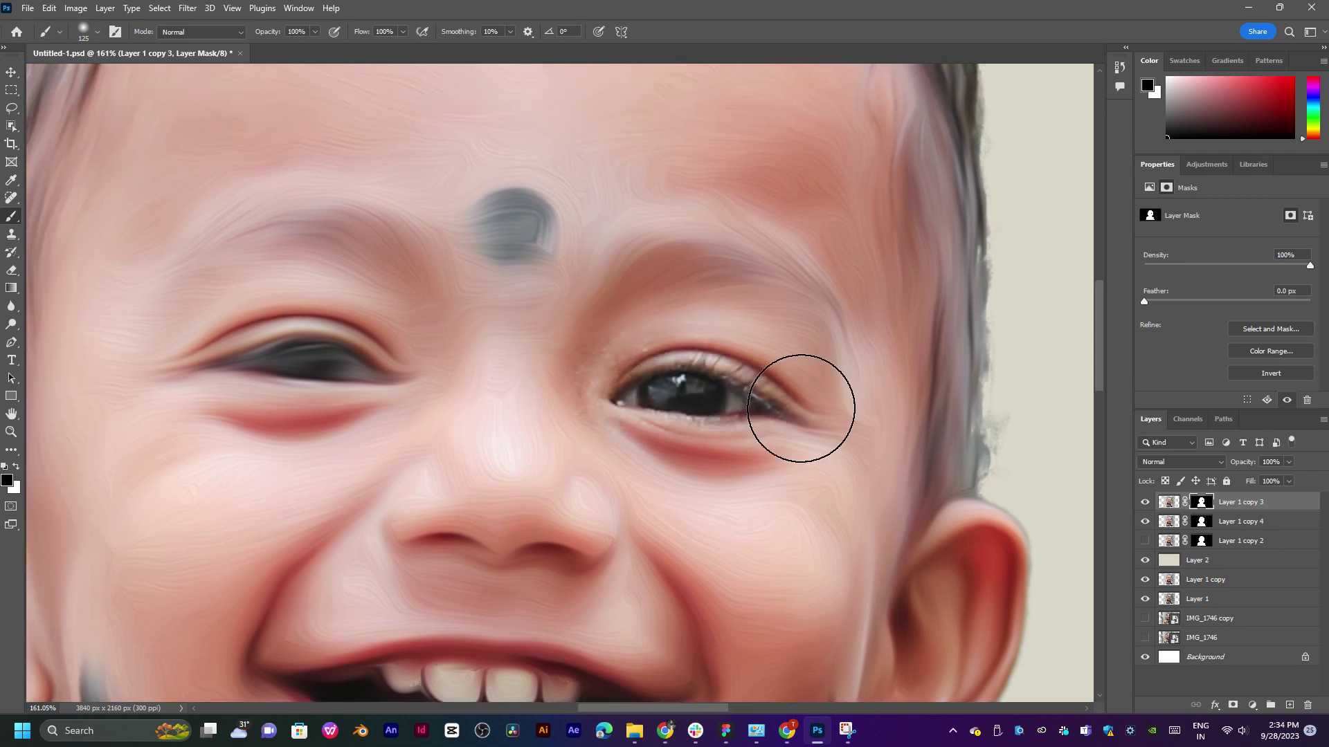
{"action": "key", "text": "ctrl+z"}
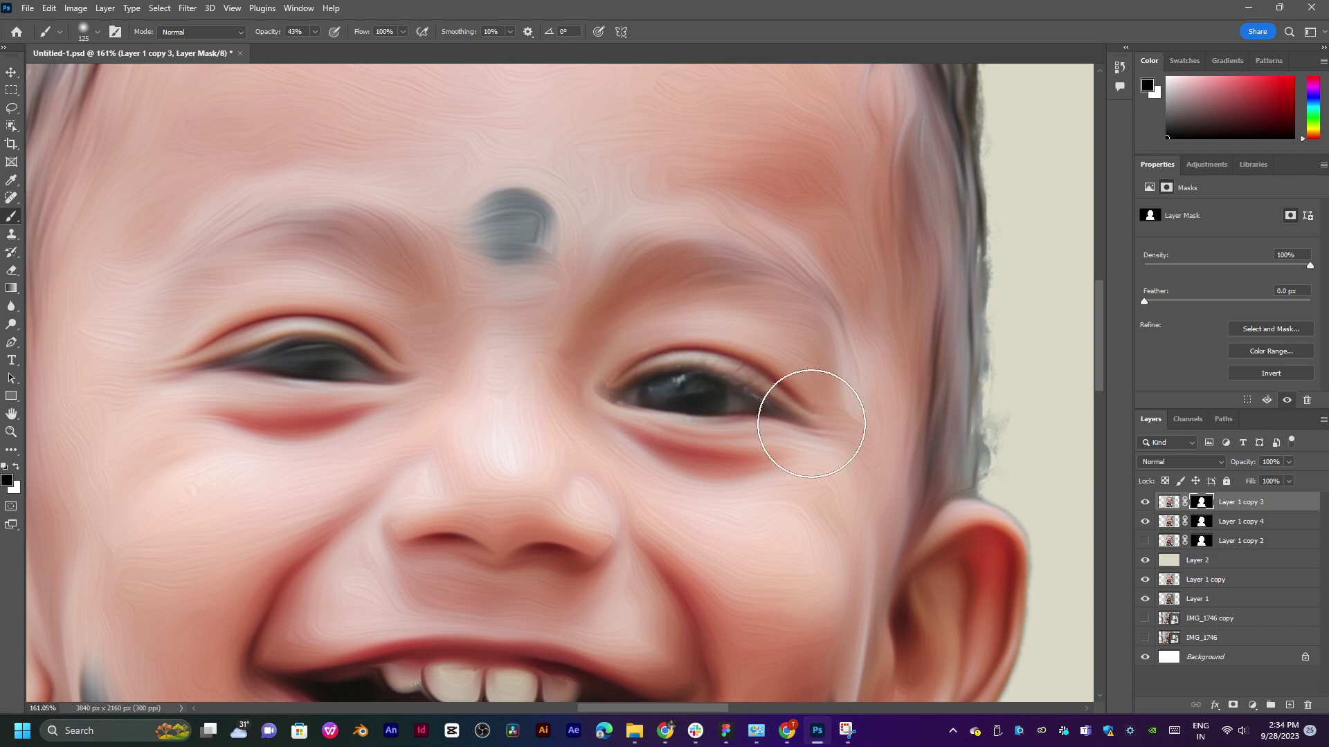
Paint black on copy 3's mask to restore sharp left-eye lashes, brows and mouth detail.
{"action": "scroll", "coordinate": [813, 435], "scroll_direction": "down", "scroll_amount": 1}
{"action": "scroll", "coordinate": [813, 435], "scroll_direction": "up", "scroll_amount": 1}
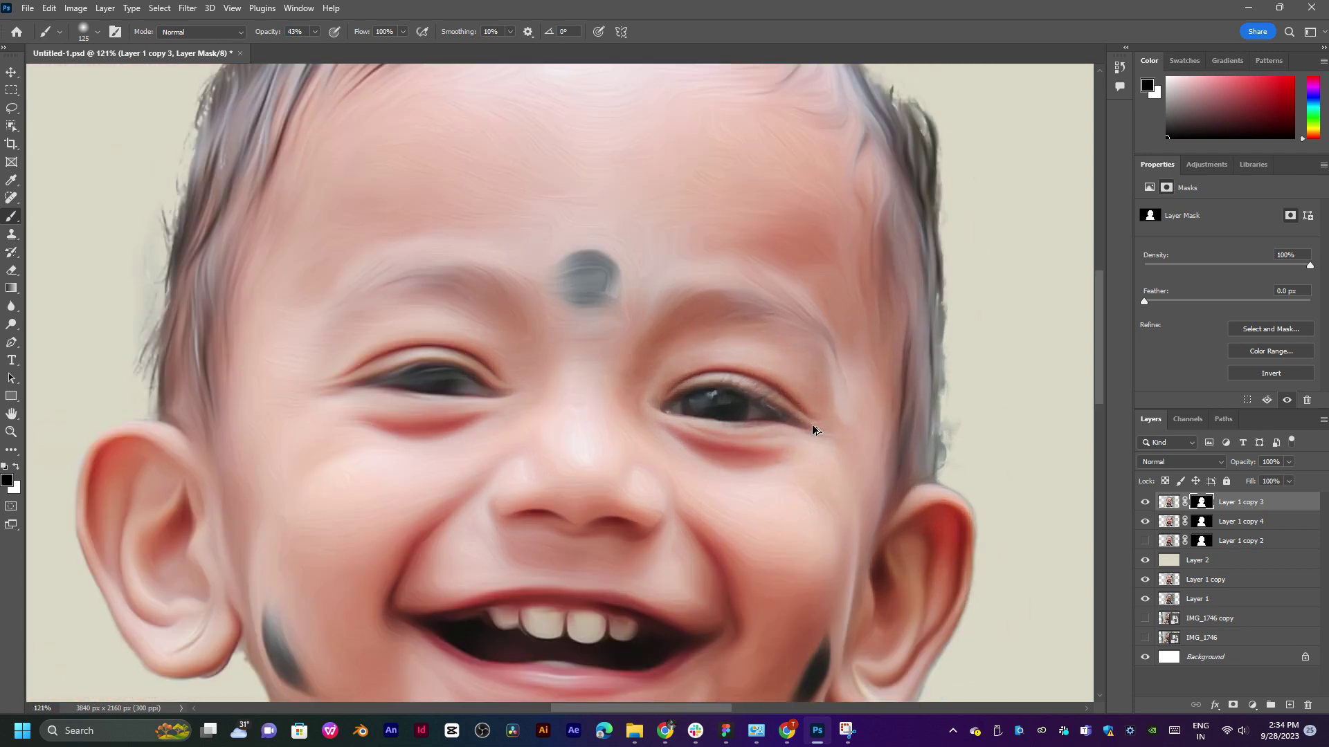
{"action": "mouse_move", "coordinate": [473, 386]}
{"action": "left_mouse_down"}
{"action": "mouse_move", "coordinate": [415, 377]}
{"action": "mouse_move", "coordinate": [520, 387]}
{"action": "left_mouse_up"}
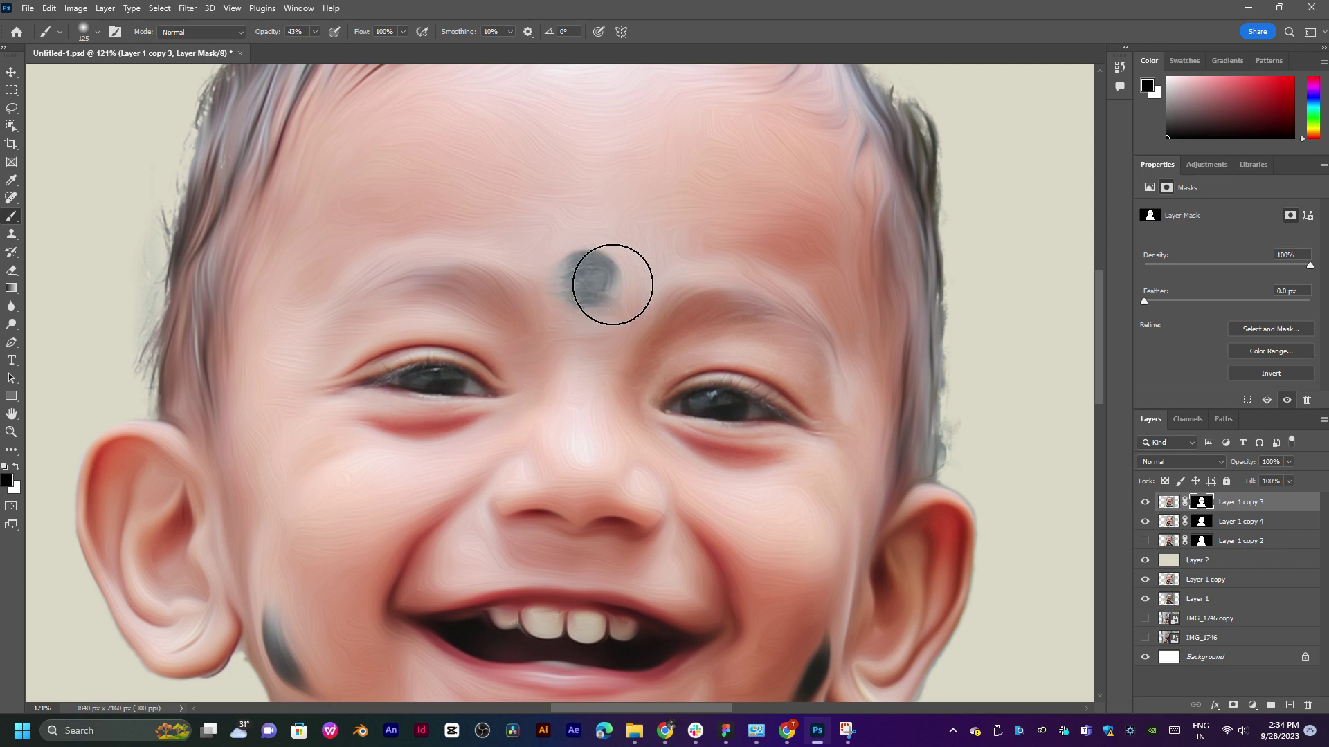
{"action": "scroll", "coordinate": [653, 373], "scroll_direction": "down", "scroll_amount": 2}
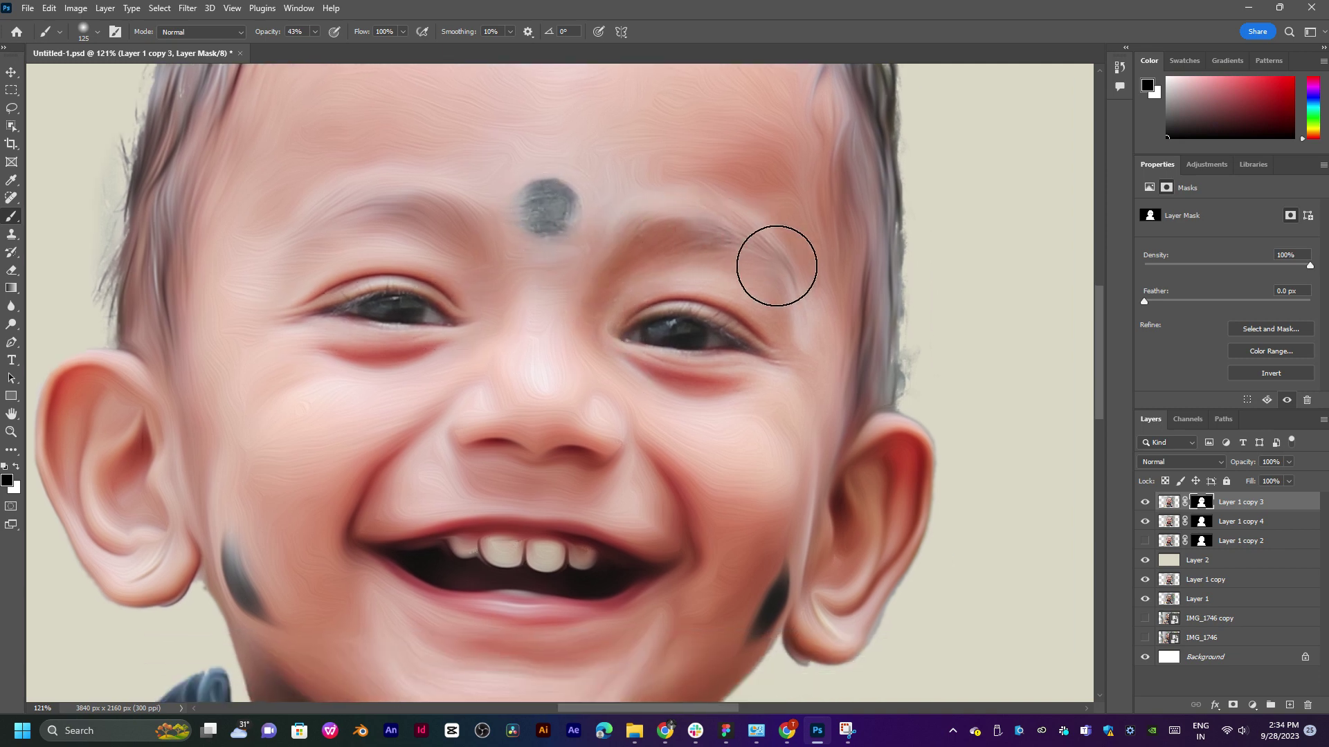
{"action": "left_click_drag", "start_coordinate": [445, 222], "coordinate": [298, 243]}
{"action": "scroll", "coordinate": [297, 243], "scroll_direction": "down", "scroll_amount": 1}
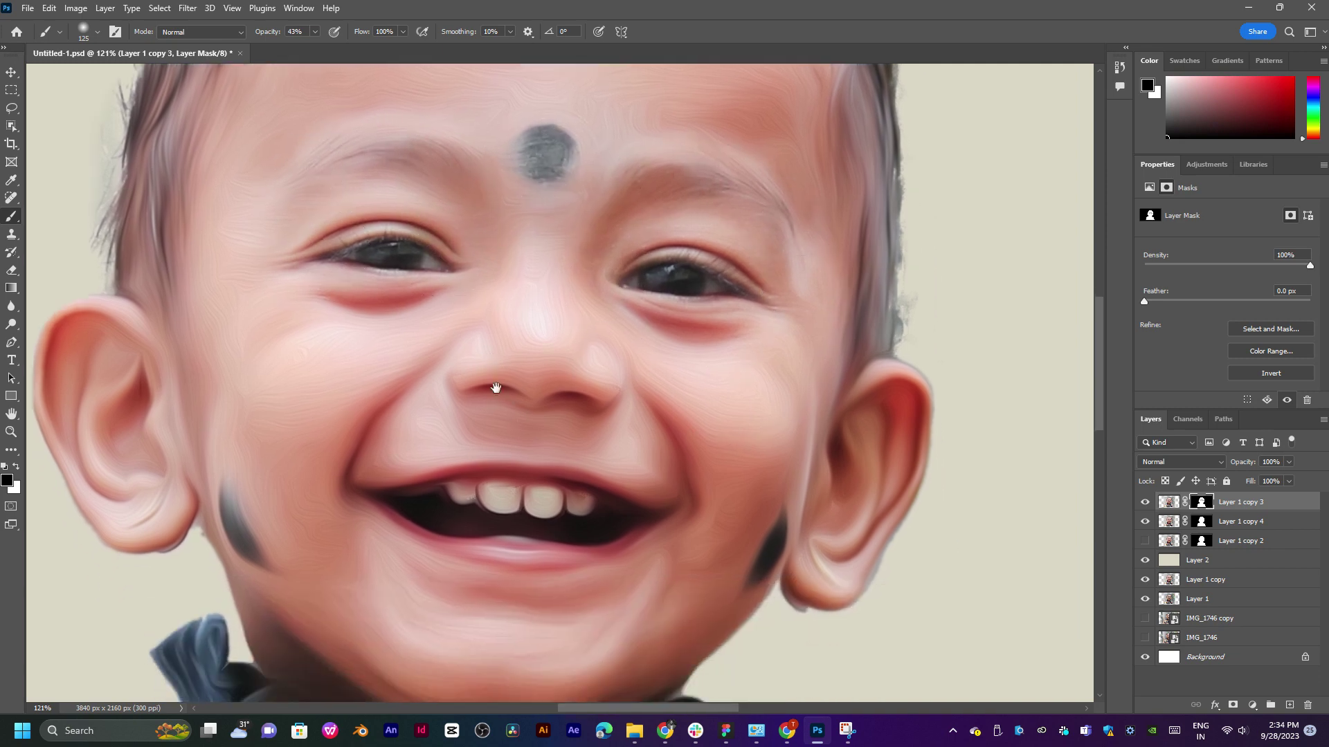
{"action": "scroll", "coordinate": [387, 298], "scroll_direction": "down", "scroll_amount": 1}
{"action": "mouse_move", "coordinate": [637, 483]}
{"action": "left_mouse_down"}
{"action": "mouse_move", "coordinate": [415, 475]}
{"action": "mouse_move", "coordinate": [564, 514]}
{"action": "left_mouse_up"}
{"action": "left_click_drag", "start_coordinate": [394, 414], "coordinate": [395, 511]}
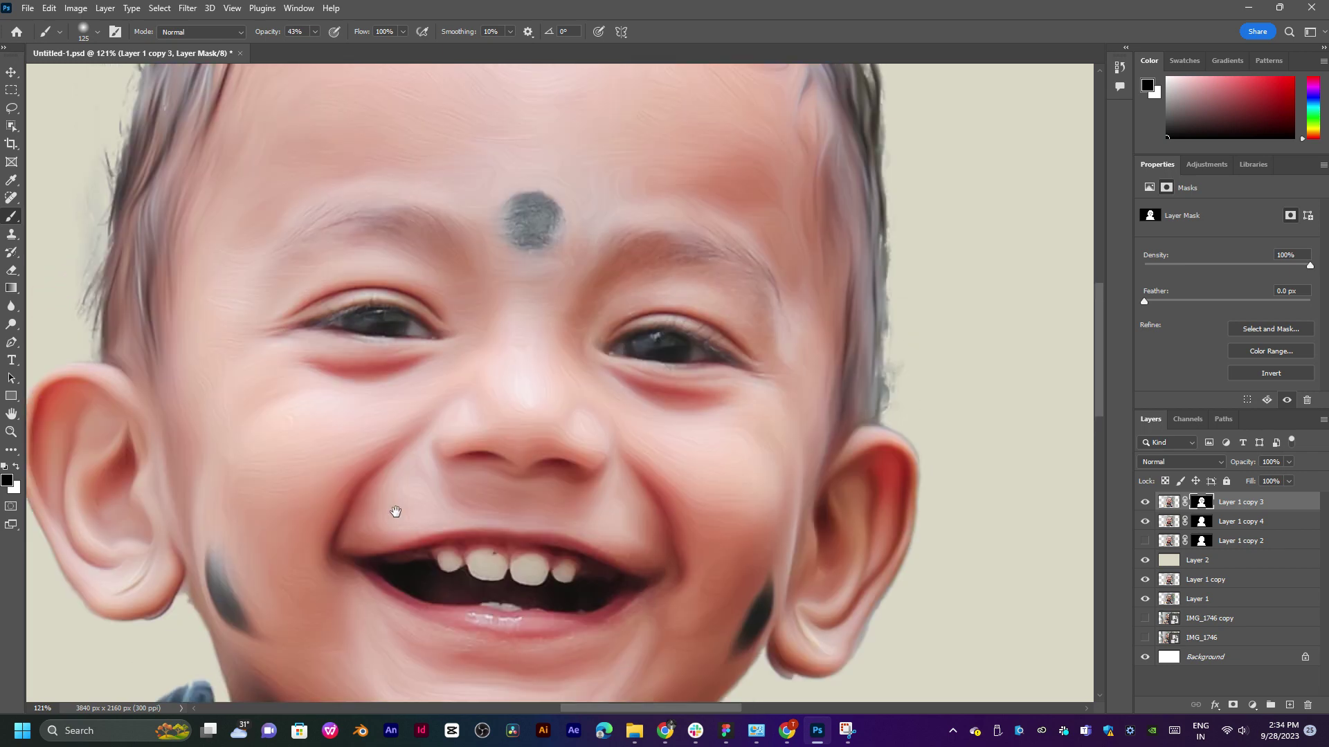
{"action": "scroll", "coordinate": [547, 359], "scroll_direction": "down", "scroll_amount": 1}
Zoom in and out to inspect the finished painterly face up close.
{"action": "scroll", "coordinate": [552, 363], "scroll_direction": "down", "scroll_amount": 1}
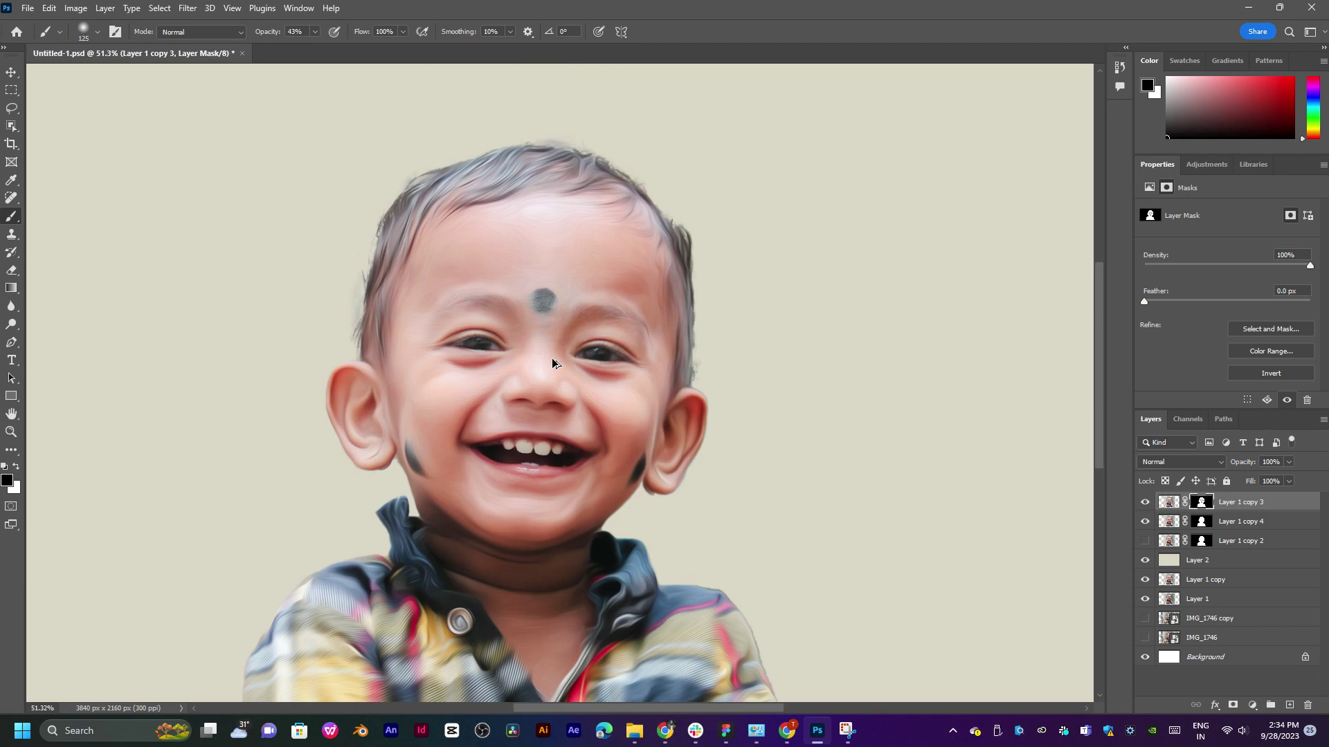
{"action": "scroll", "coordinate": [552, 364], "scroll_direction": "up", "scroll_amount": 1}
{"action": "scroll", "coordinate": [552, 364], "scroll_direction": "up", "scroll_amount": 1}
{"action": "scroll", "coordinate": [656, 383], "scroll_direction": "up", "scroll_amount": 3}
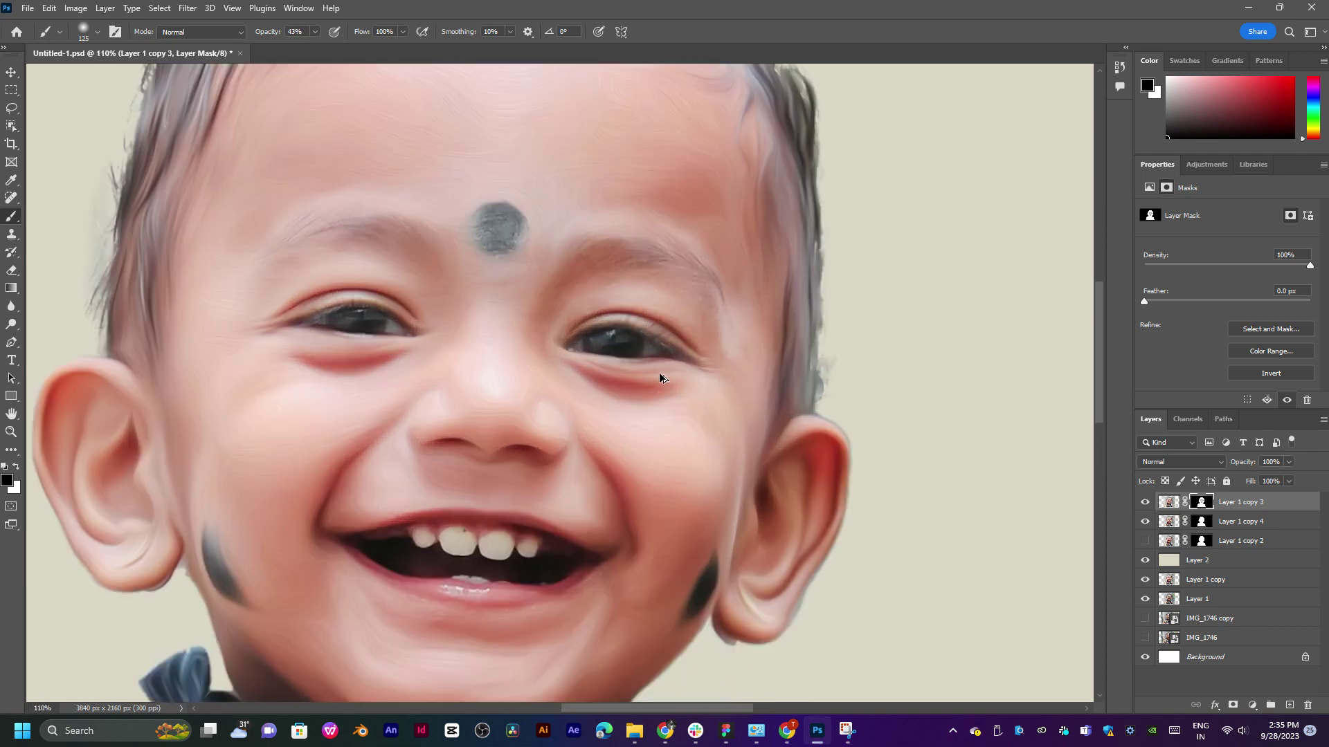
{"action": "scroll", "coordinate": [559, 388], "scroll_direction": "up", "scroll_amount": 3}
{"action": "scroll", "coordinate": [561, 389], "scroll_direction": "up", "scroll_amount": 3}
{"action": "scroll", "coordinate": [560, 388], "scroll_direction": "down", "scroll_amount": 1}
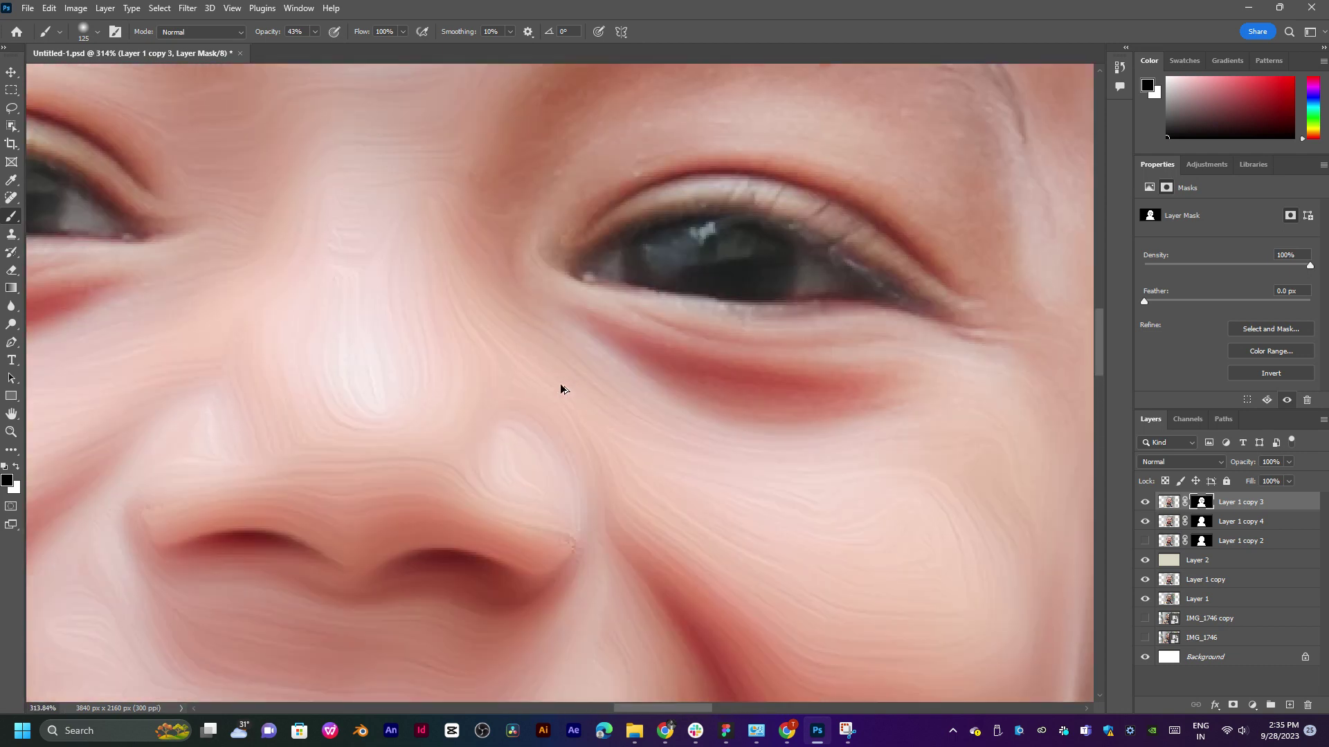
{"action": "scroll", "coordinate": [562, 386], "scroll_direction": "down", "scroll_amount": 1}
{"action": "scroll", "coordinate": [563, 379], "scroll_direction": "down", "scroll_amount": 1}
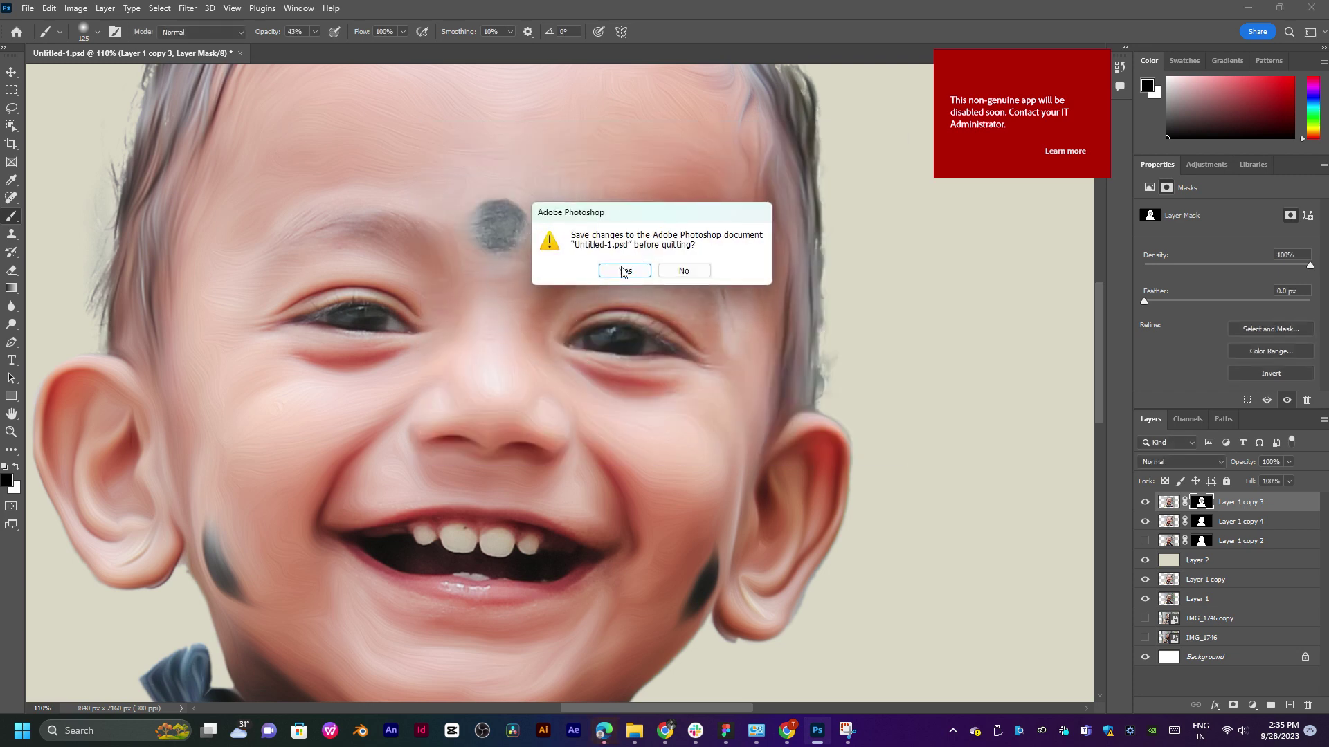
Save changes to Untitled-1.psd and acknowledge the background-save notice.
{"action": "left_click", "coordinate": [623, 271]}
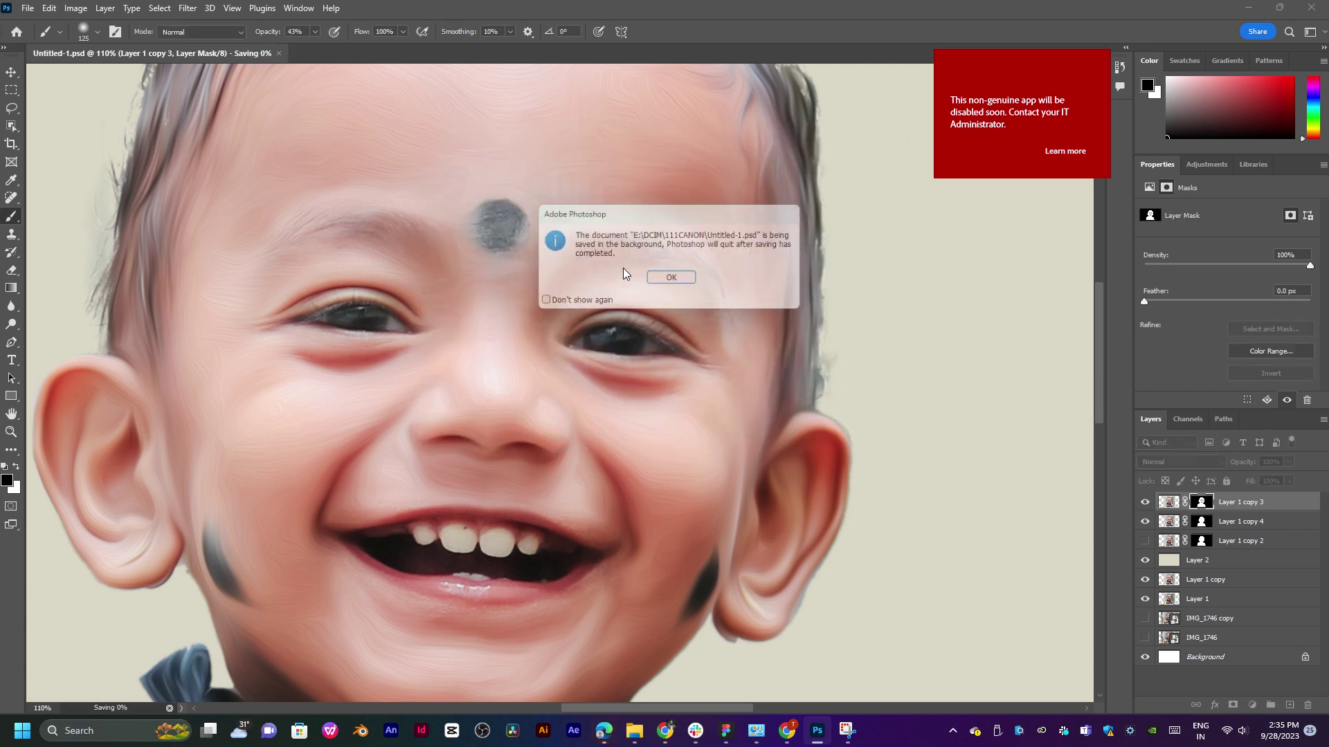
{"action": "left_click", "coordinate": [675, 281]}
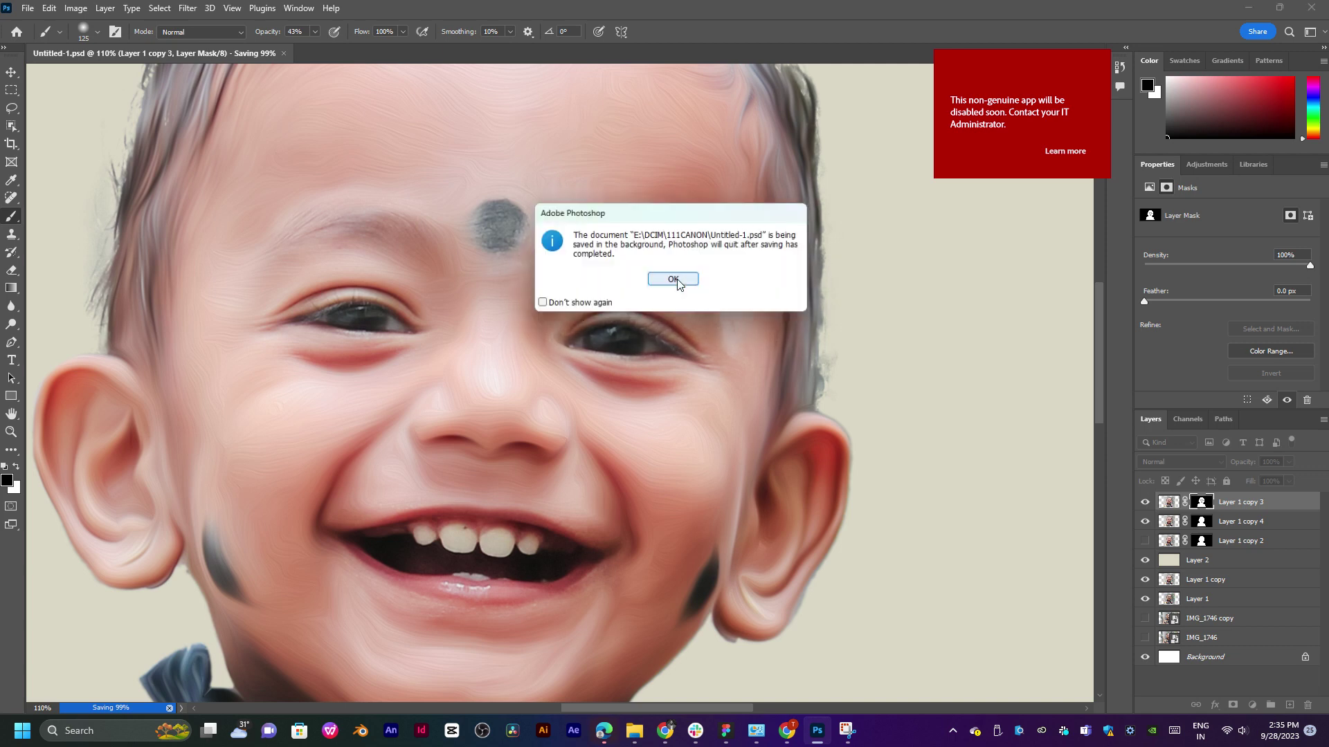
{"action": "left_click", "coordinate": [673, 279]}
{"action": "left_click", "coordinate": [673, 279]}
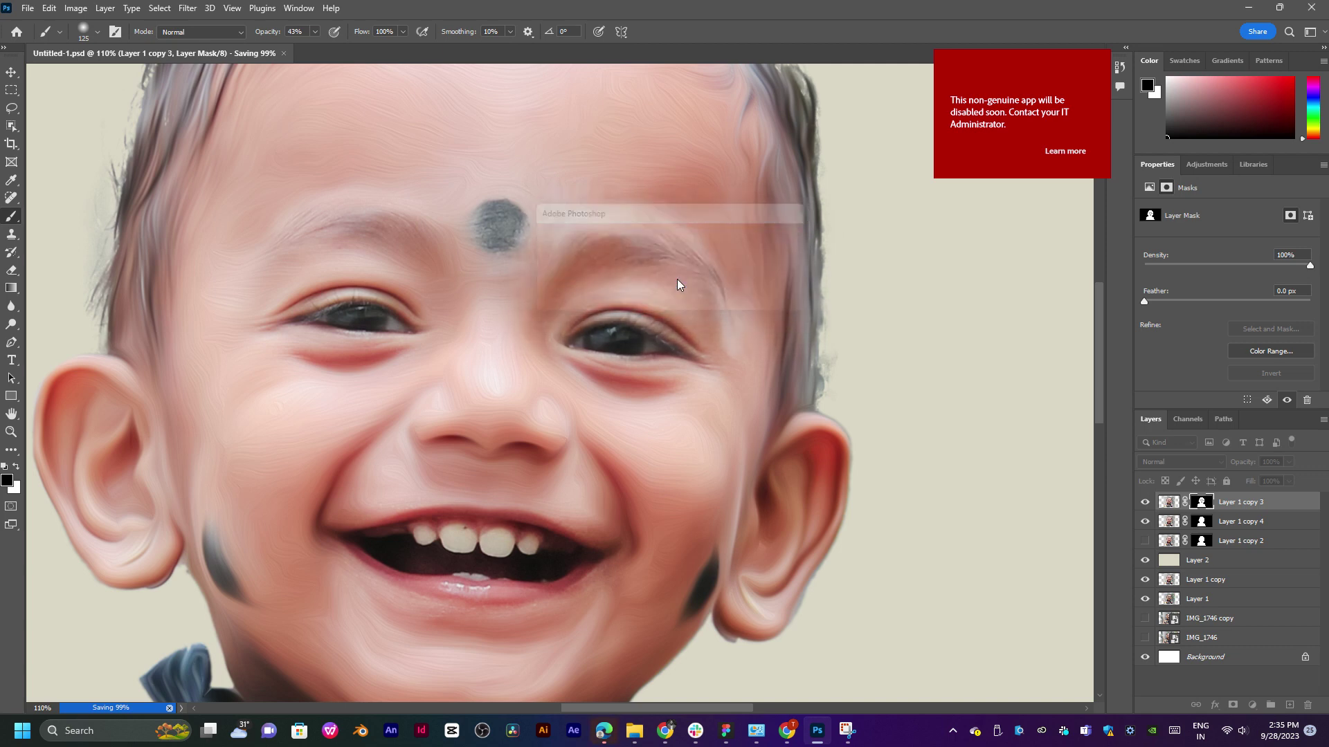
{"action": "left_click", "coordinate": [670, 276]}
{"action": "left_click", "coordinate": [670, 276]}
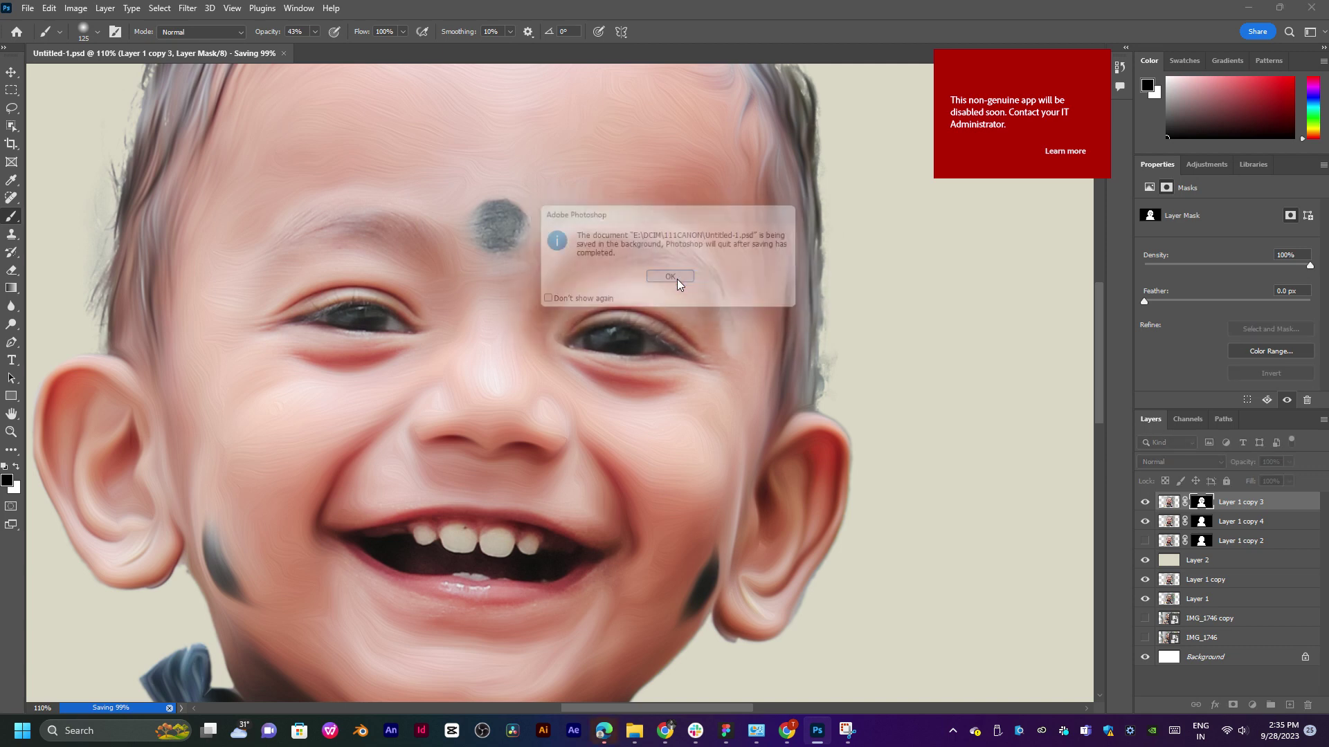
{"action": "left_click", "coordinate": [677, 279]}
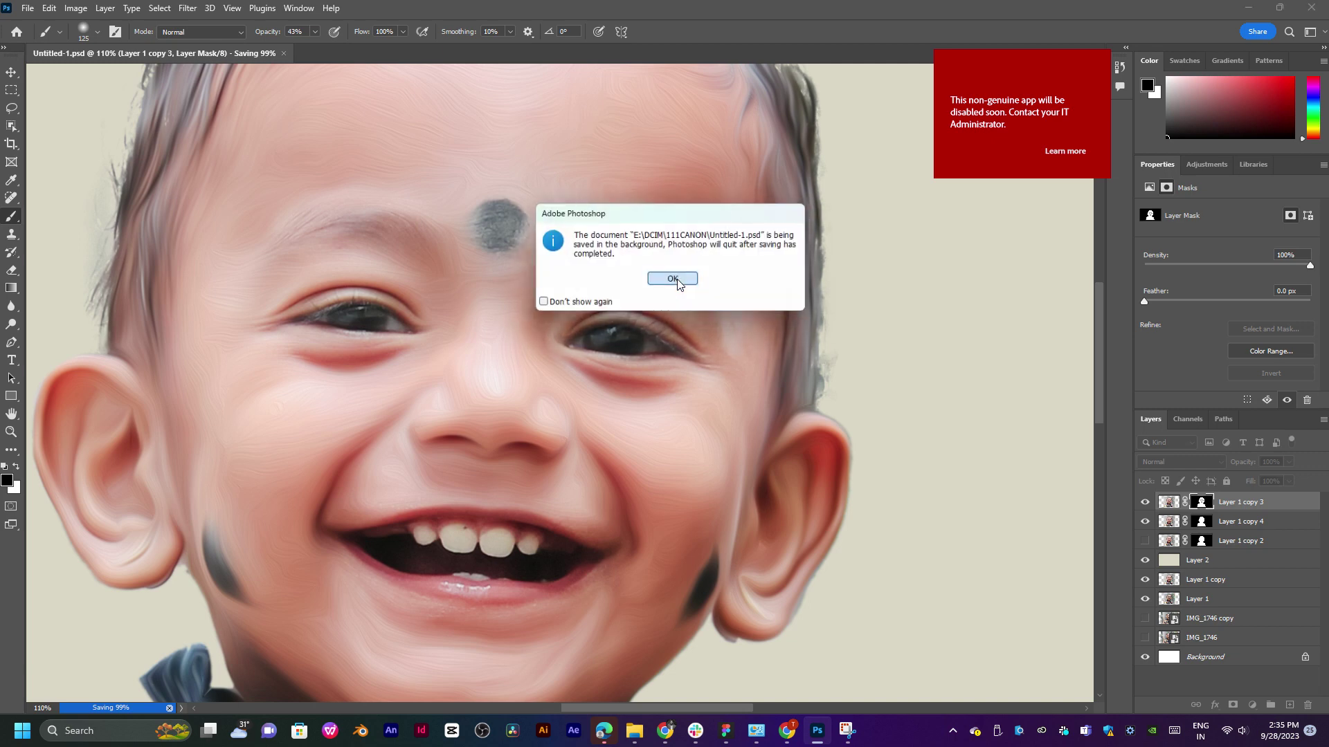
{"action": "left_click", "coordinate": [677, 280]}
{"action": "left_click", "coordinate": [675, 278]}
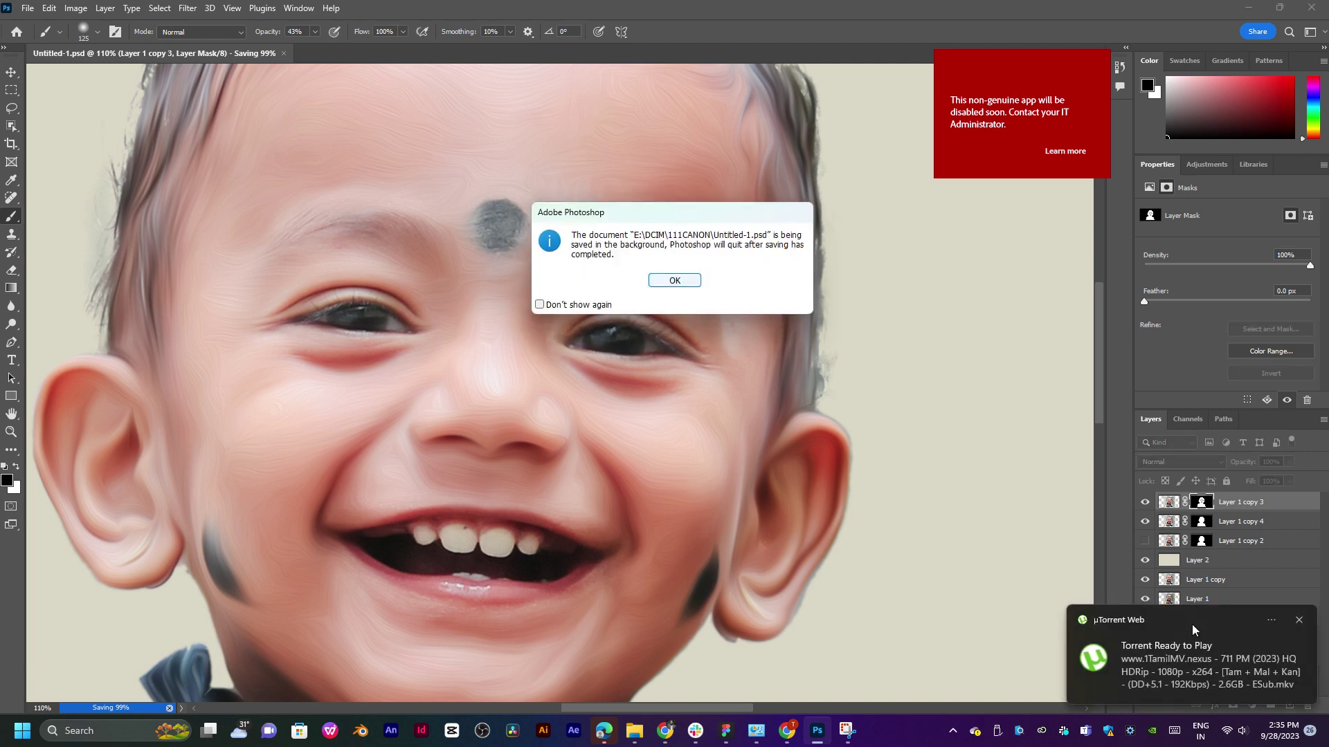
Dismiss the download toast, close the document, and reveal the 111CANON folder.
{"action": "left_click", "coordinate": [1298, 620]}
{"action": "left_click", "coordinate": [675, 281]}
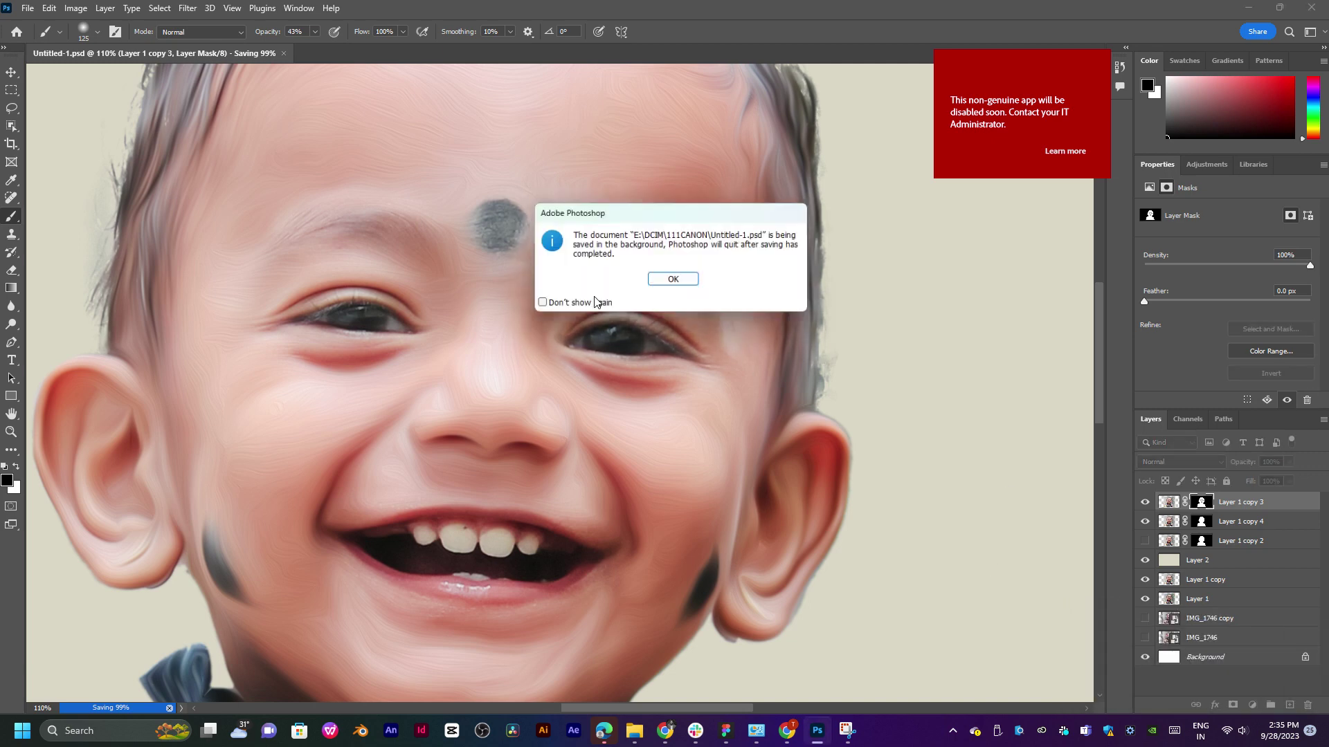
{"action": "left_click", "coordinate": [675, 280]}
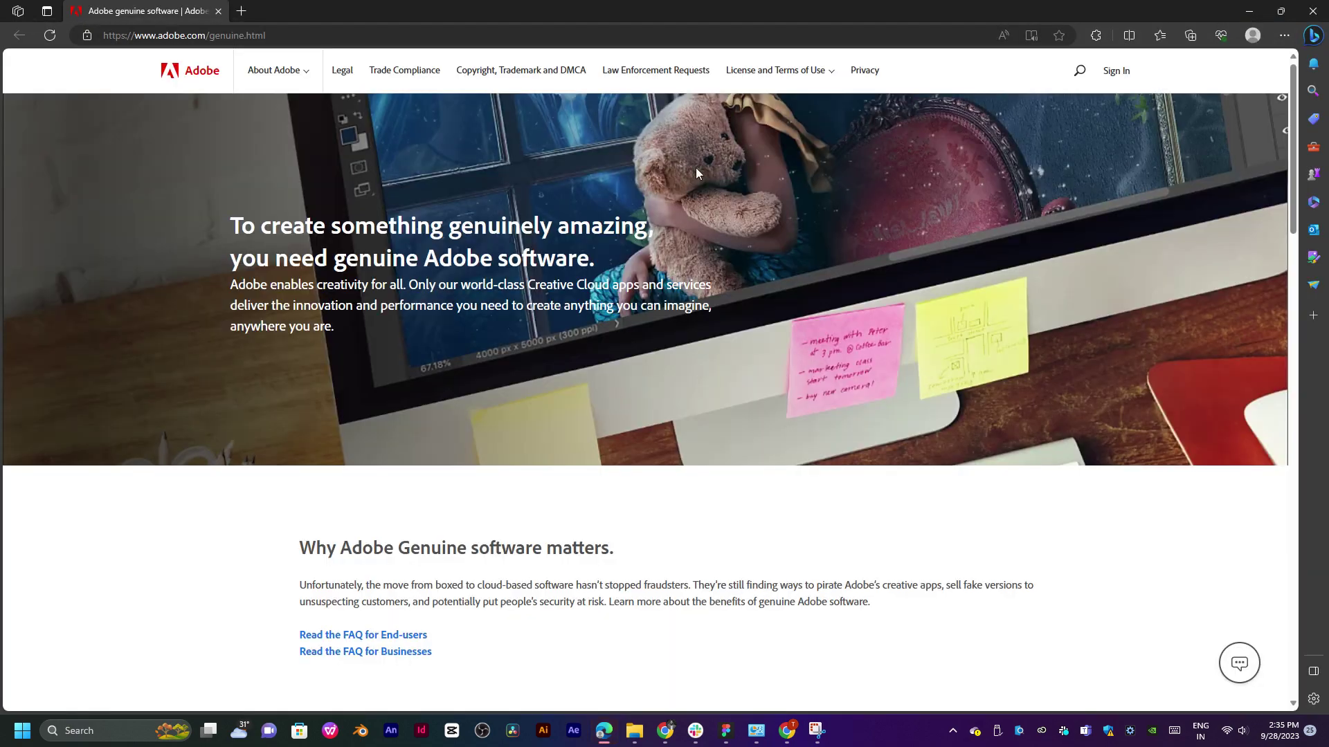
{"action": "left_click", "coordinate": [1239, 18]}
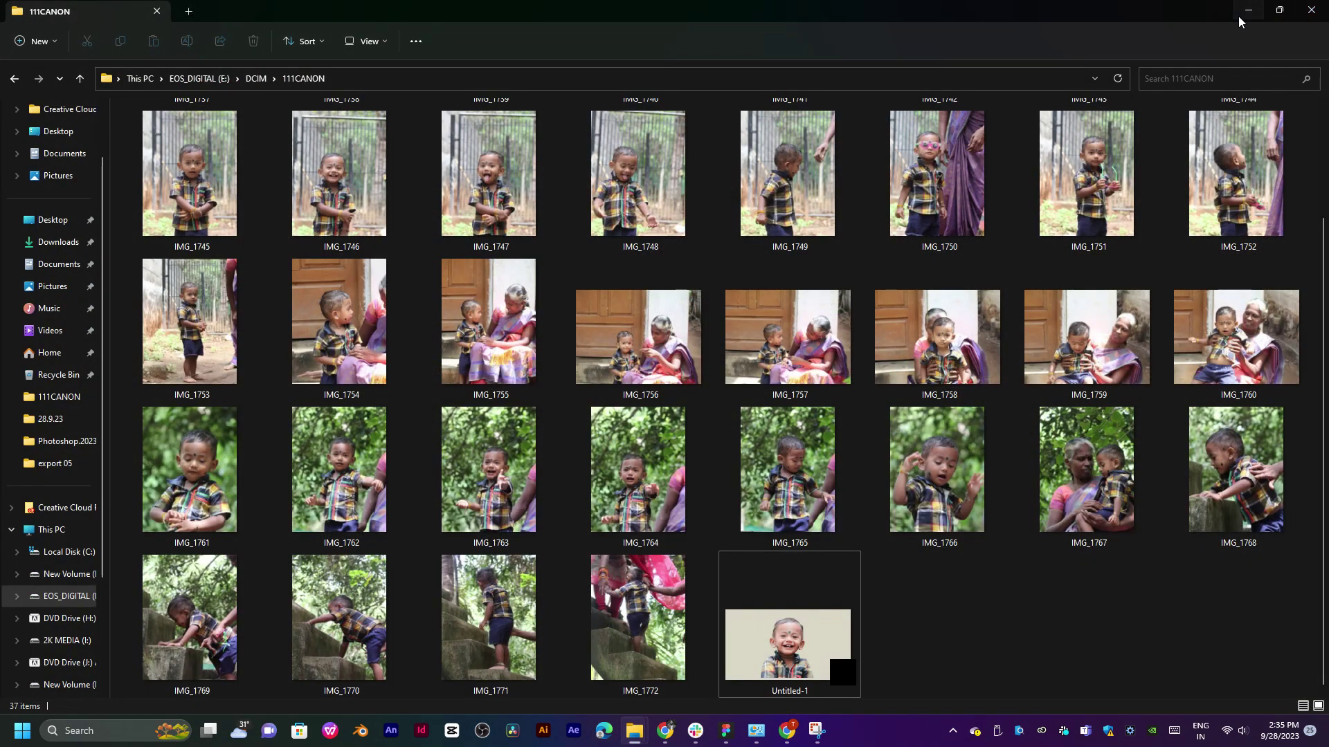